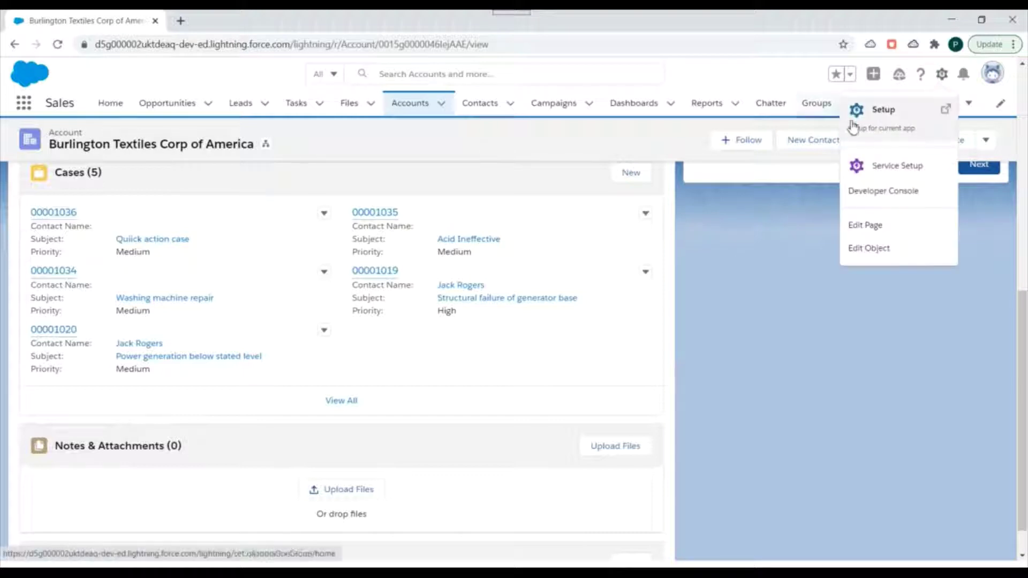
# - Find Flows in Setup's Quick Find and start a new Autolaunched Flow (No Trigger)
pyautogui.click(853, 123)
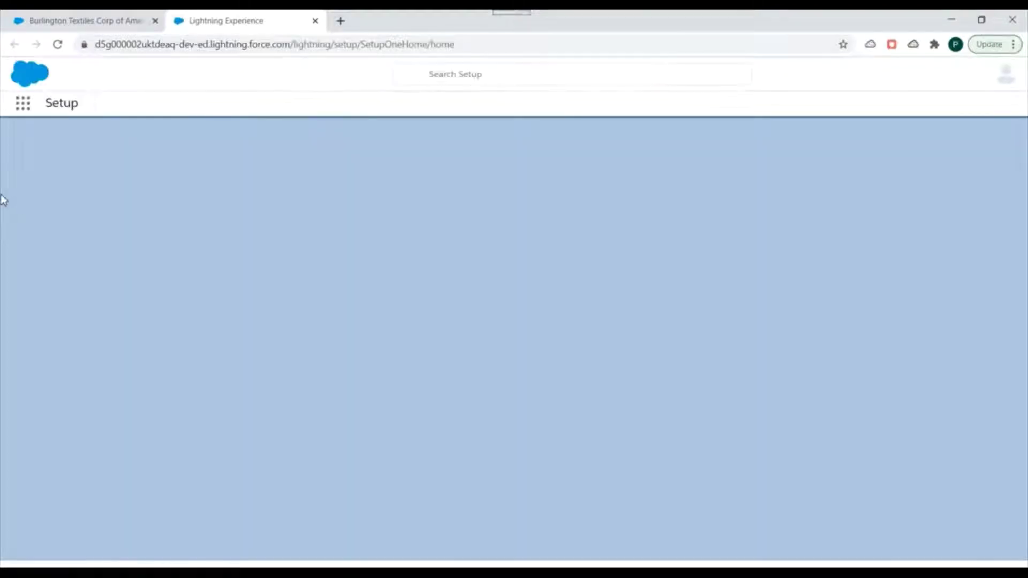
pyautogui.click(55, 140)
pyautogui.write('flows')
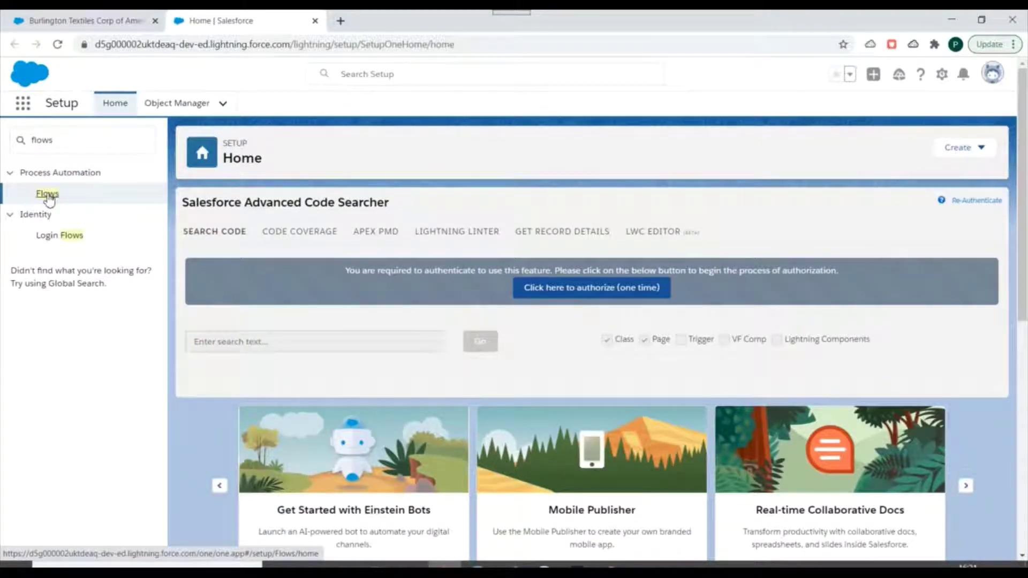
pyautogui.click(47, 194)
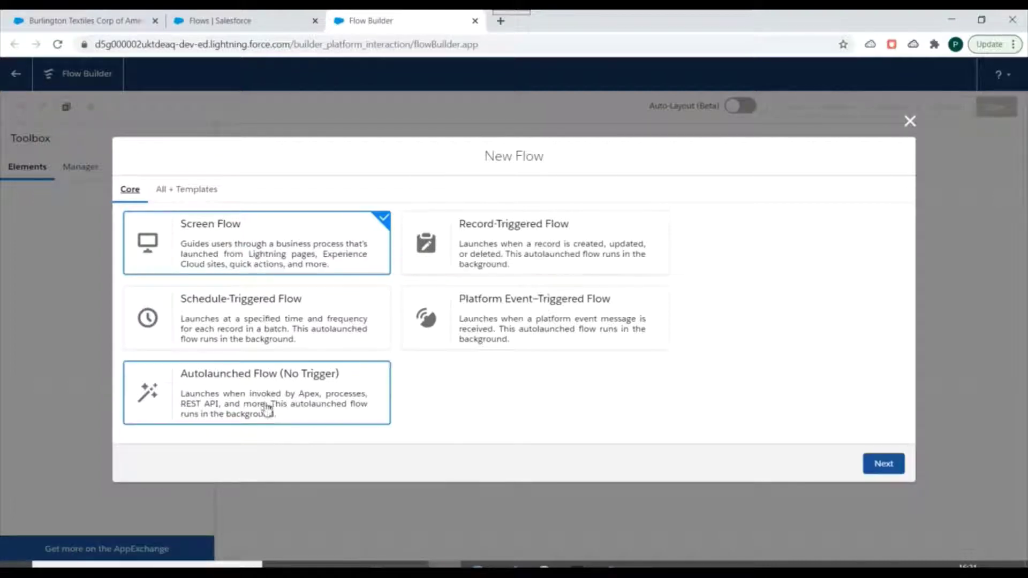
pyautogui.click(368, 411)
pyautogui.click(883, 463)
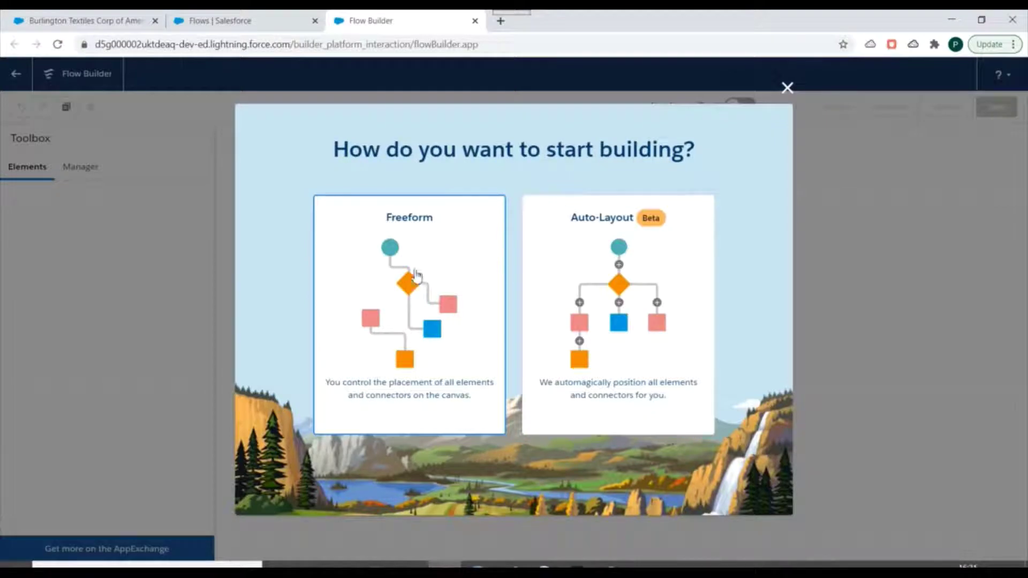
# - Use a freeform canvas and add a Text variable 'recordId' marked available for input
pyautogui.click(417, 275)
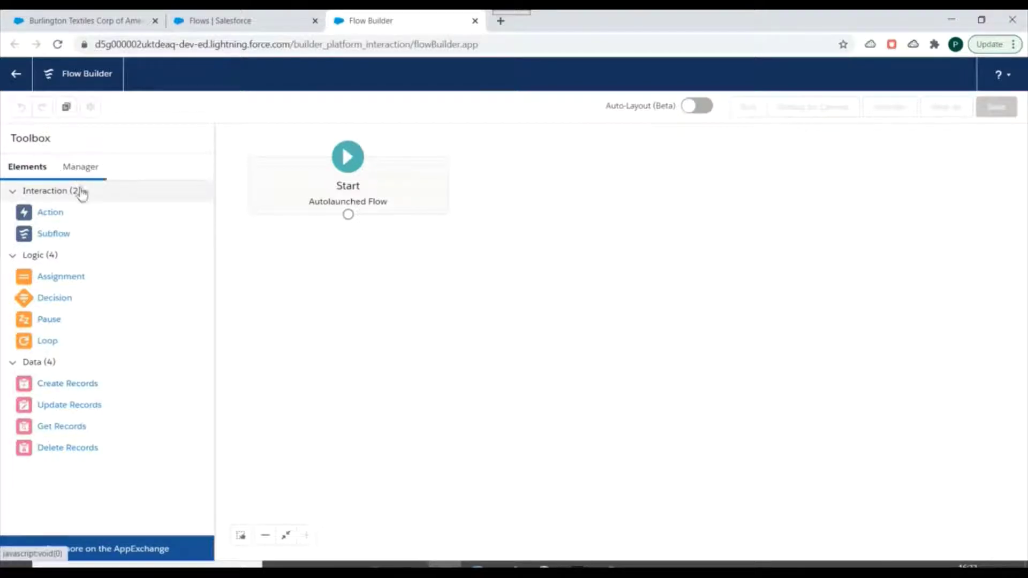
pyautogui.click(81, 169)
pyautogui.click(57, 234)
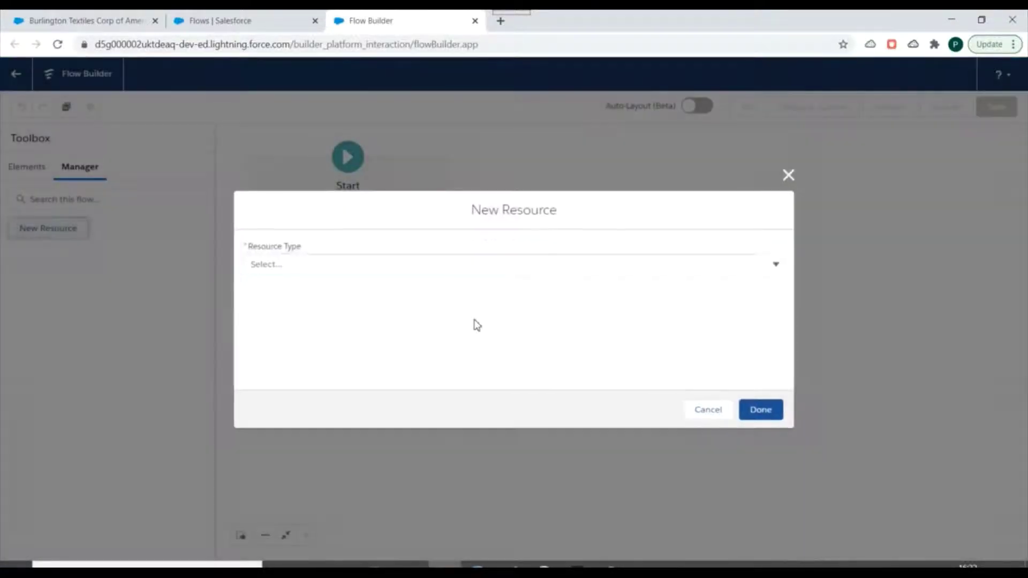
pyautogui.click(395, 264)
pyautogui.click(325, 292)
pyautogui.click(317, 286)
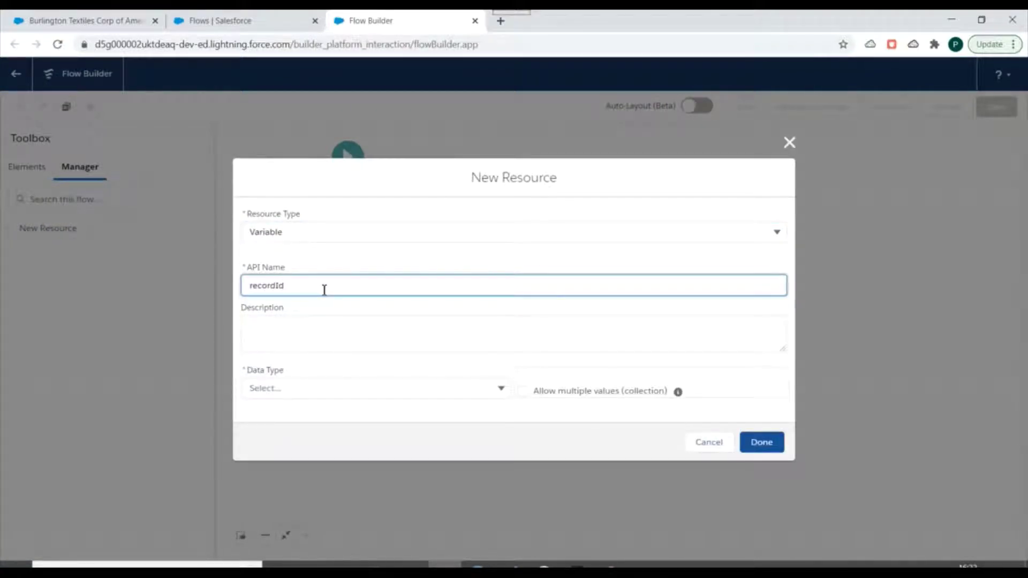
pyautogui.click(380, 387)
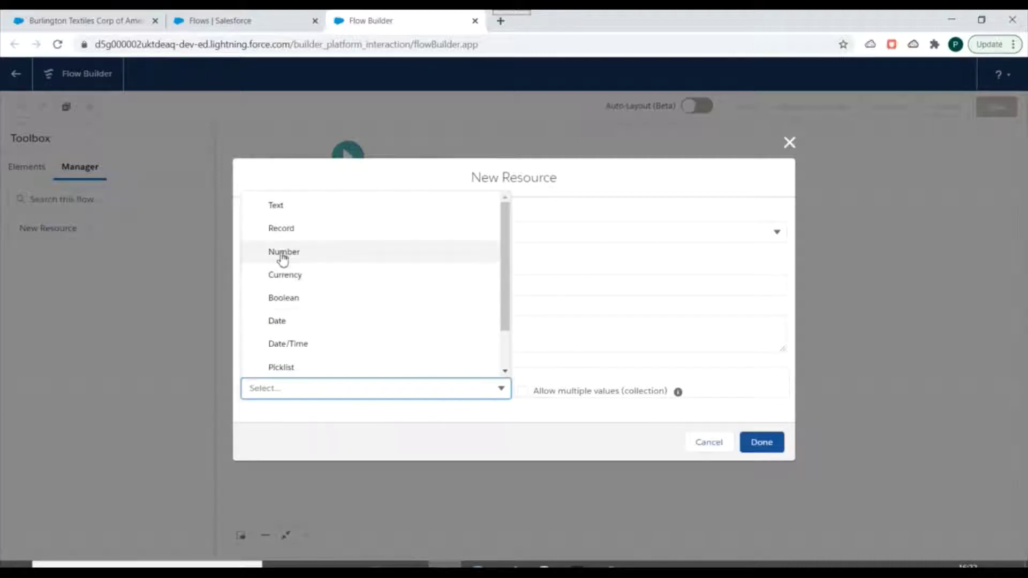
pyautogui.click(279, 208)
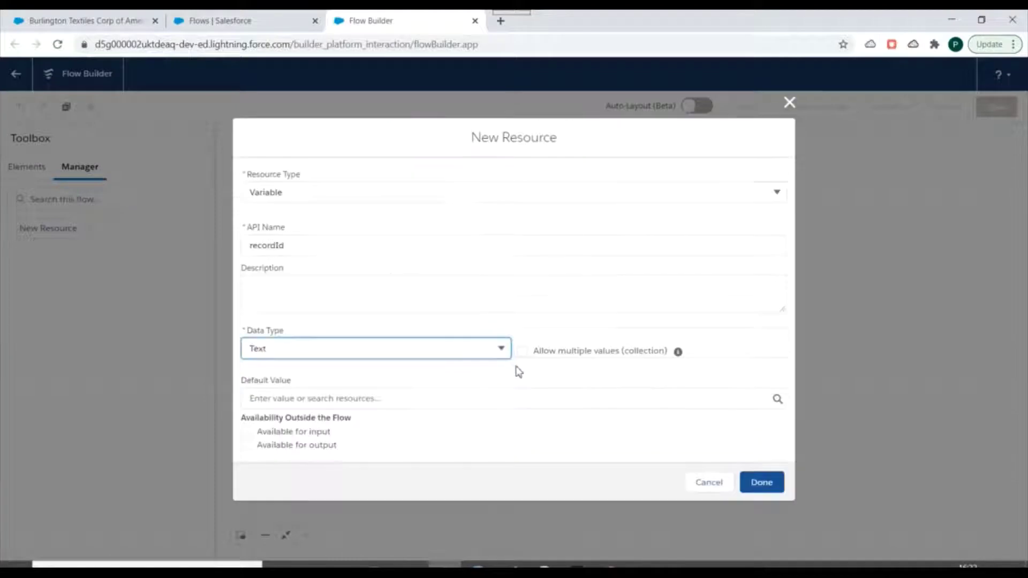
pyautogui.click(247, 432)
pyautogui.click(760, 482)
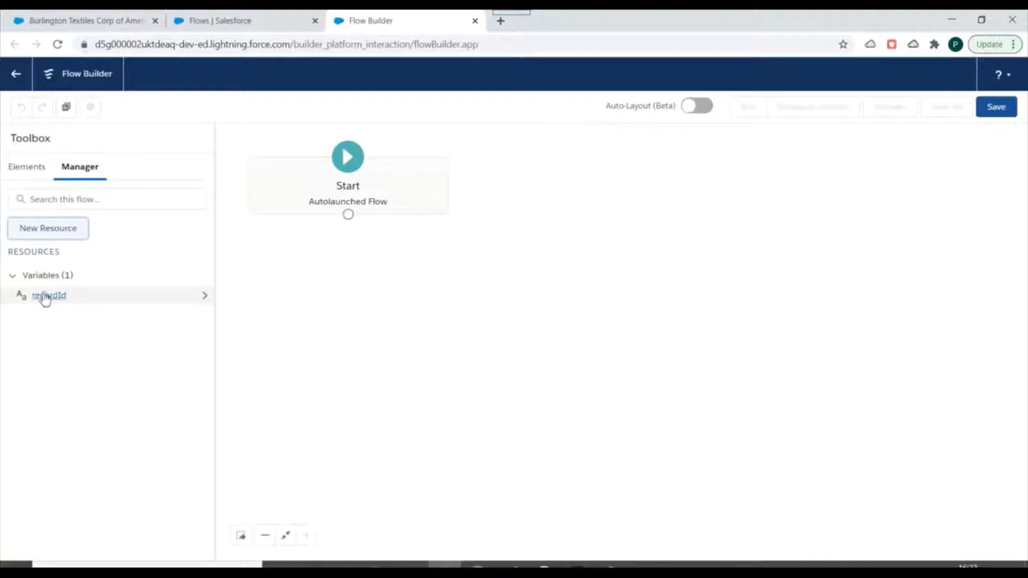
pyautogui.click(50, 168)
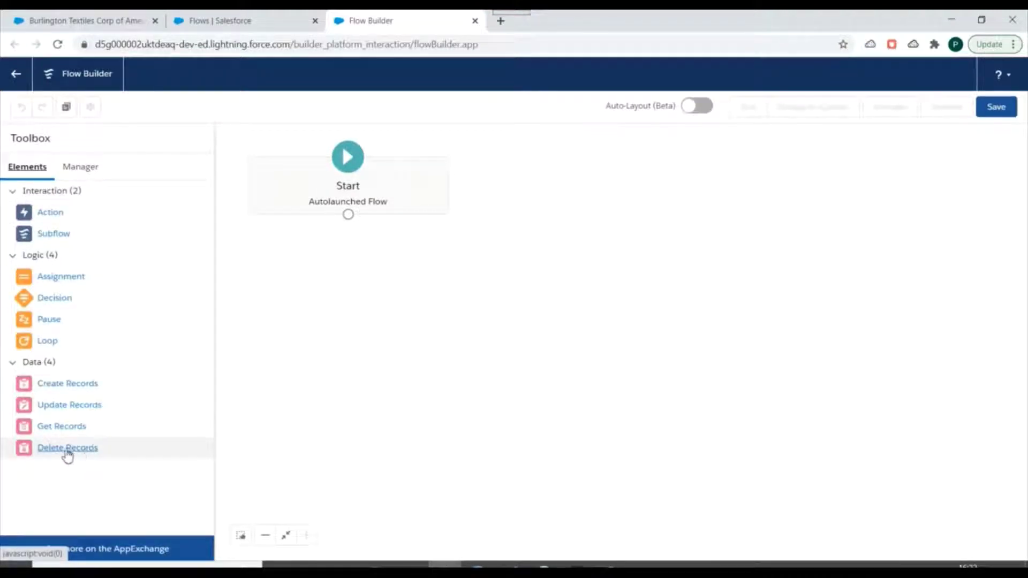
# - Add a Delete Records element labelled 'Delete case record' that deletes Case records by conditions
pyautogui.moveTo(67, 455); pyautogui.dragTo(538, 203)
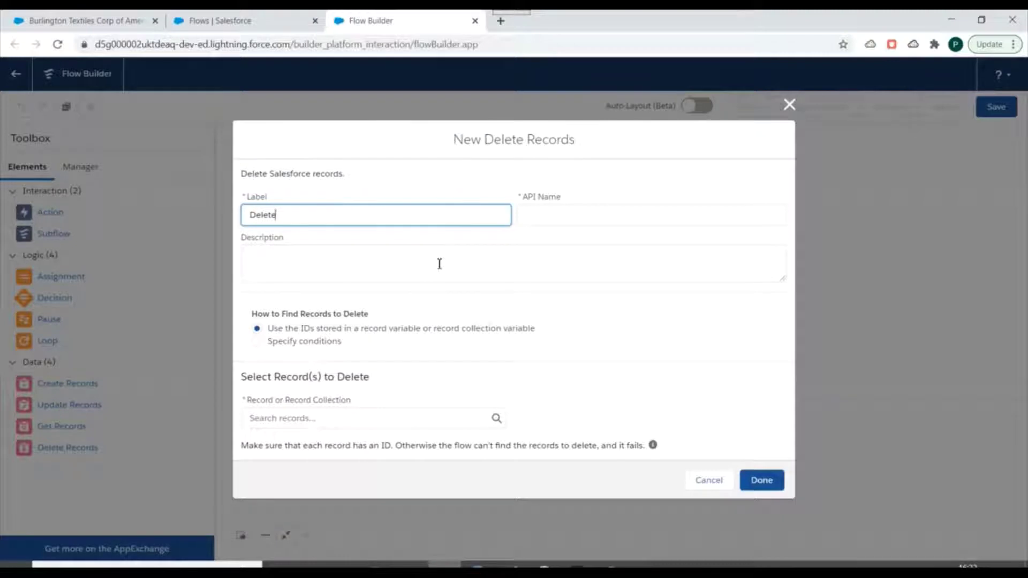
pyautogui.write('Delete case record')
pyautogui.click(580, 331)
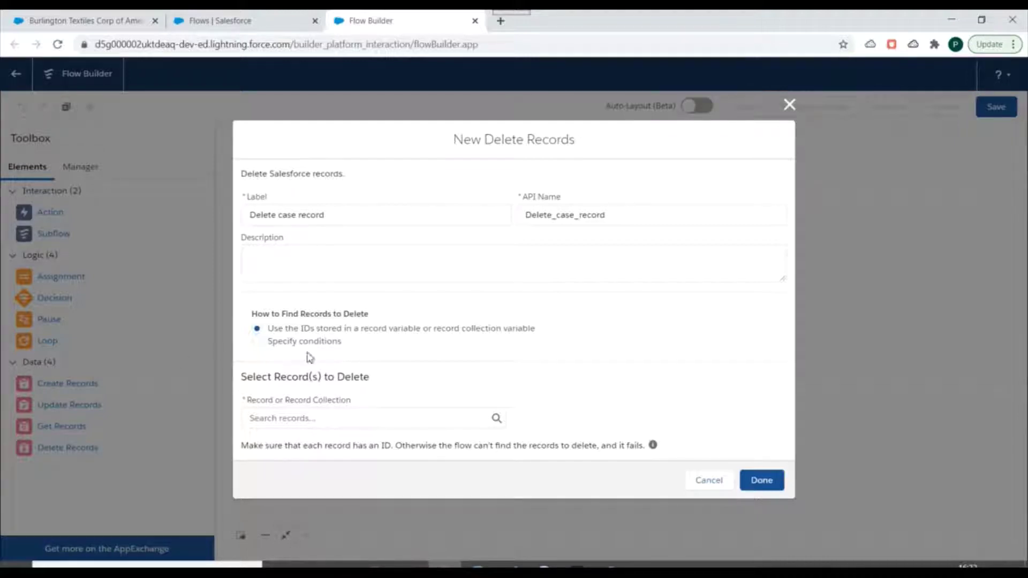
pyautogui.click(258, 344)
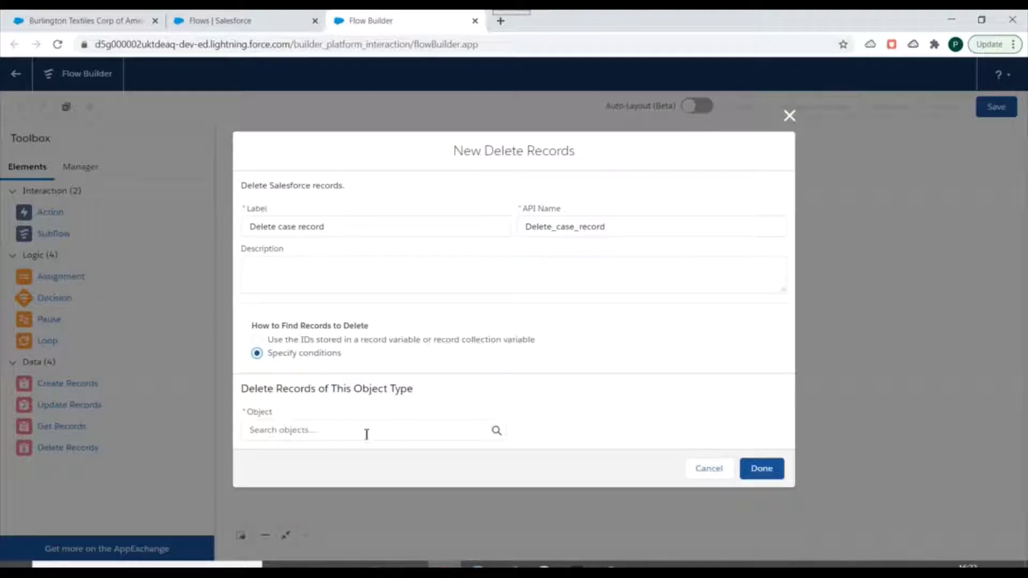
pyautogui.click(297, 433)
pyautogui.write('case')
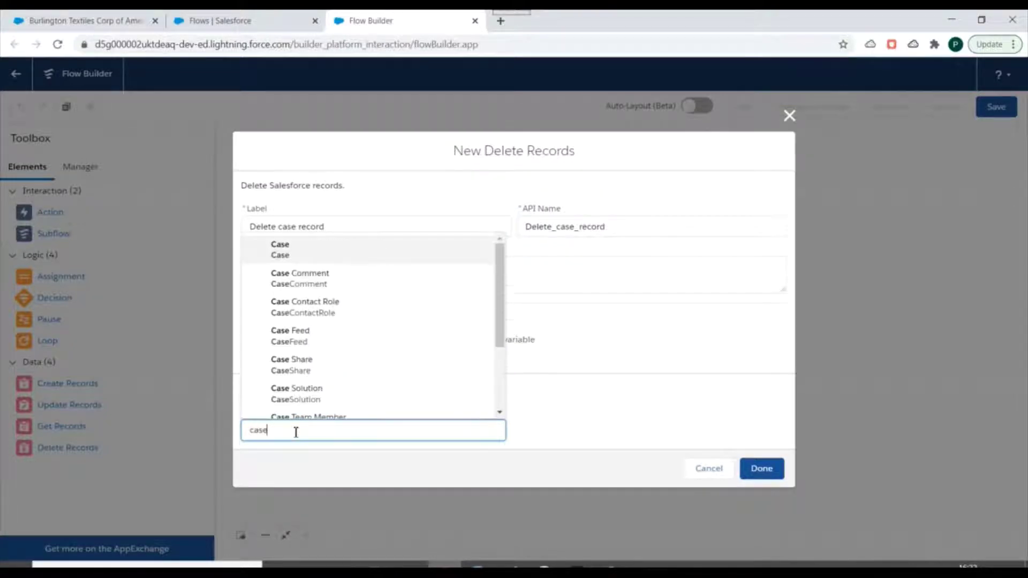
pyautogui.click(279, 249)
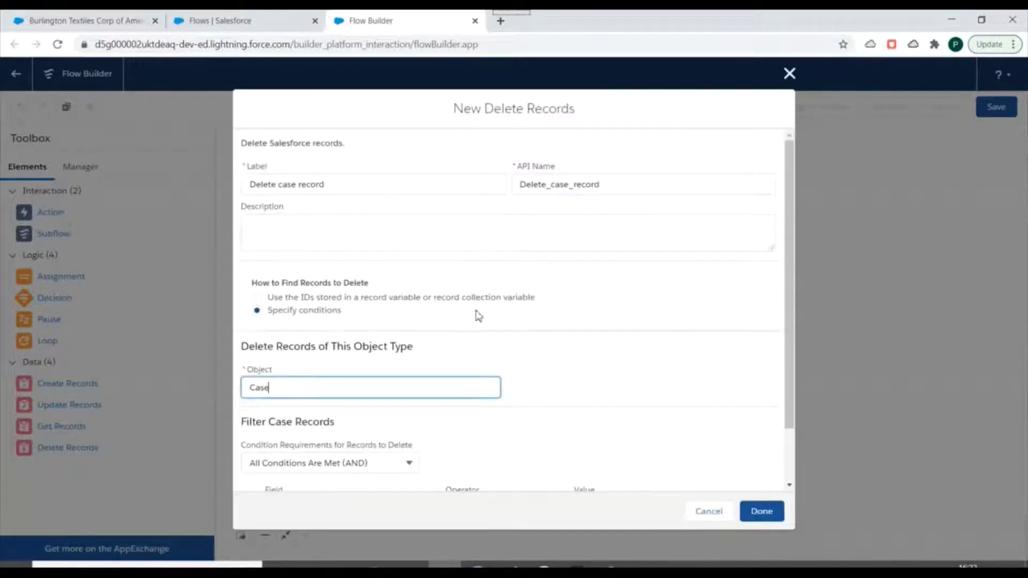
# - Filter the deleted Case records to those whose Id equals {!recordId}
pyautogui.scroll(-2, 497, 375)
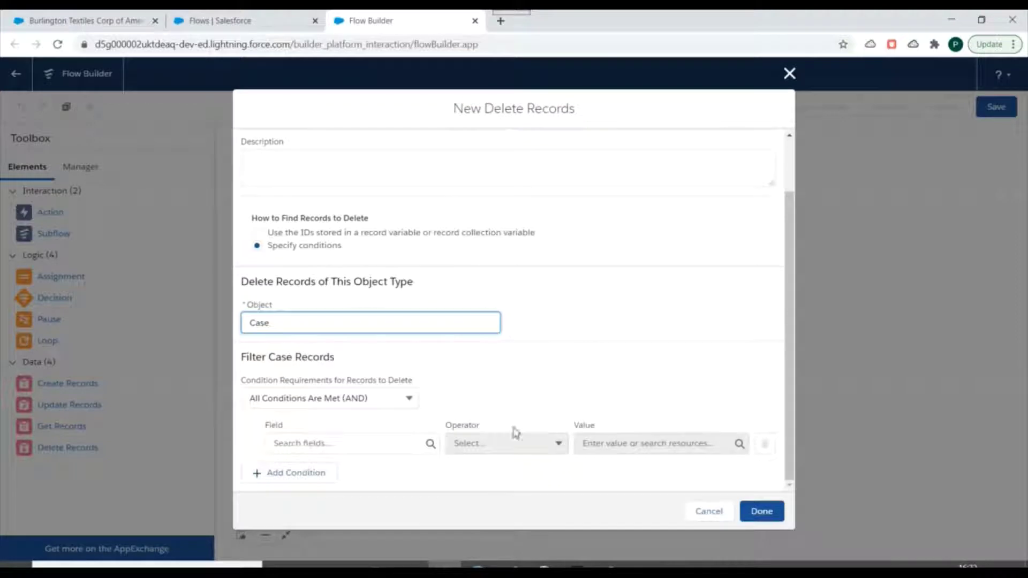
pyautogui.click(369, 449)
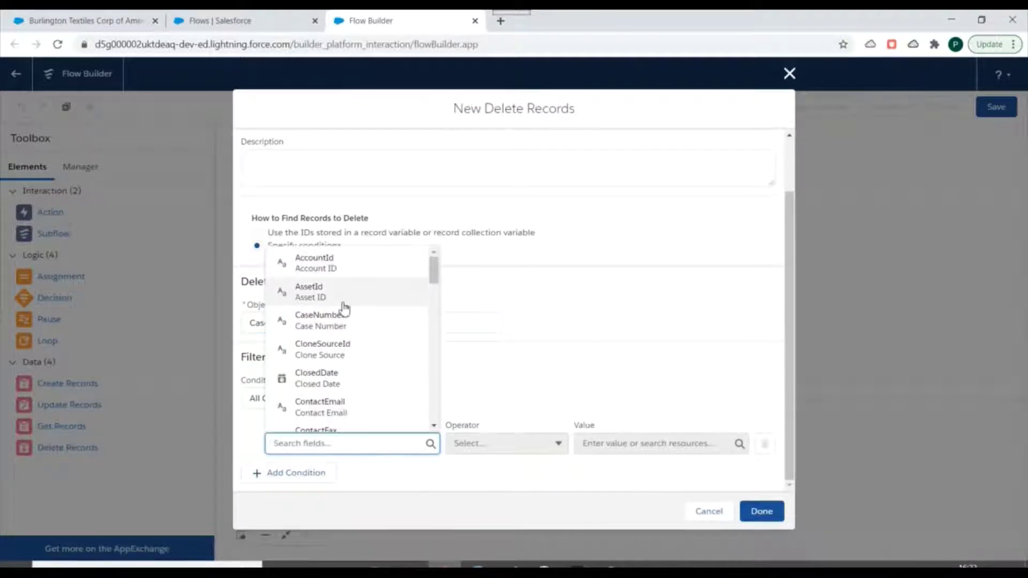
pyautogui.write('id')
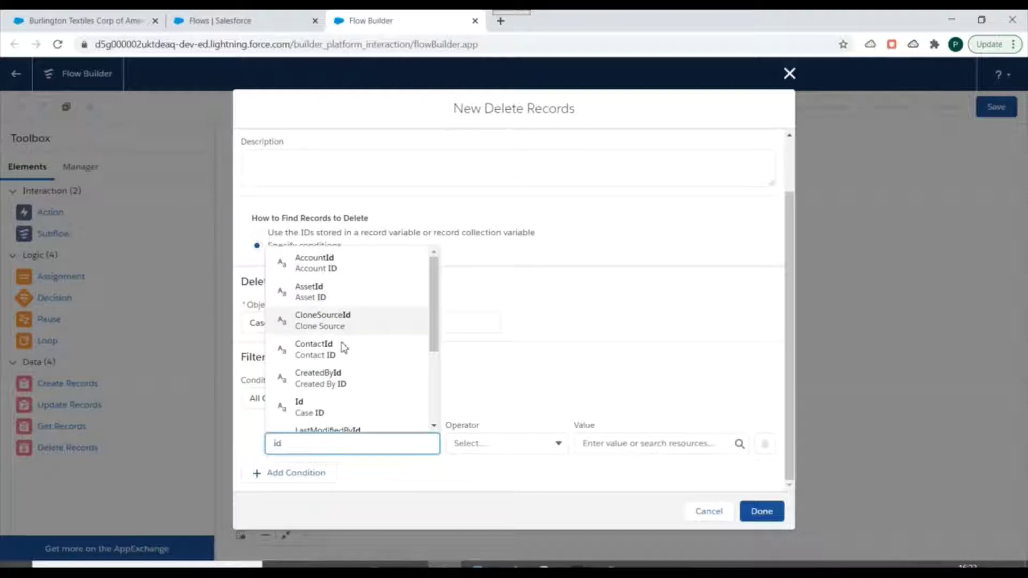
pyautogui.click(317, 408)
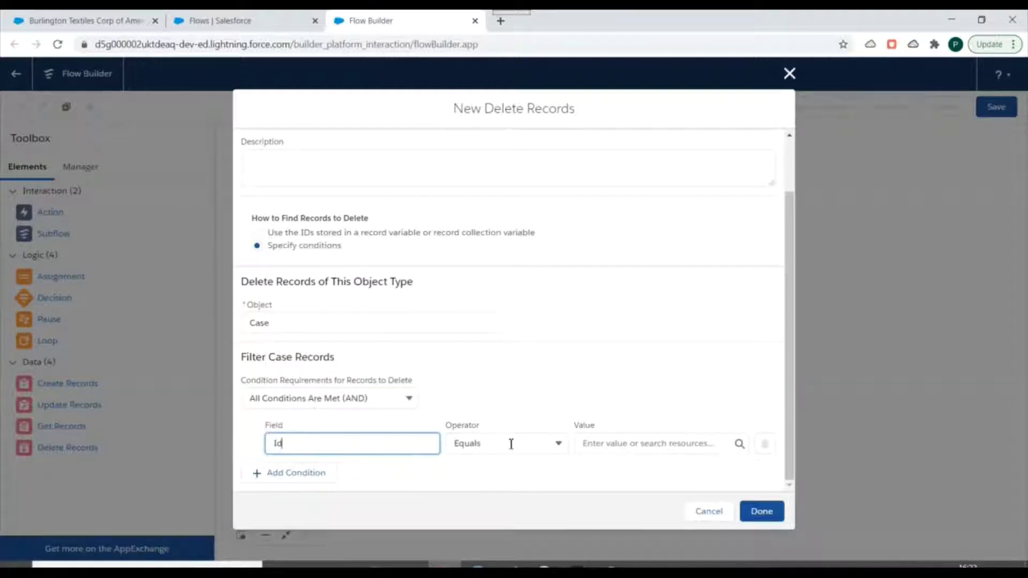
pyautogui.click(596, 444)
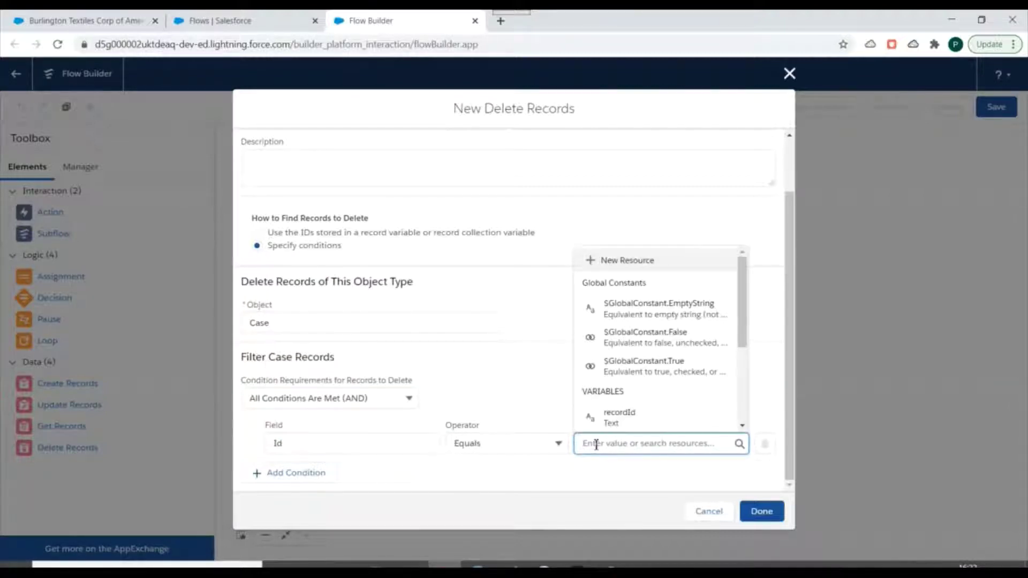
pyautogui.scroll(-1, 635, 343)
pyautogui.click(615, 350)
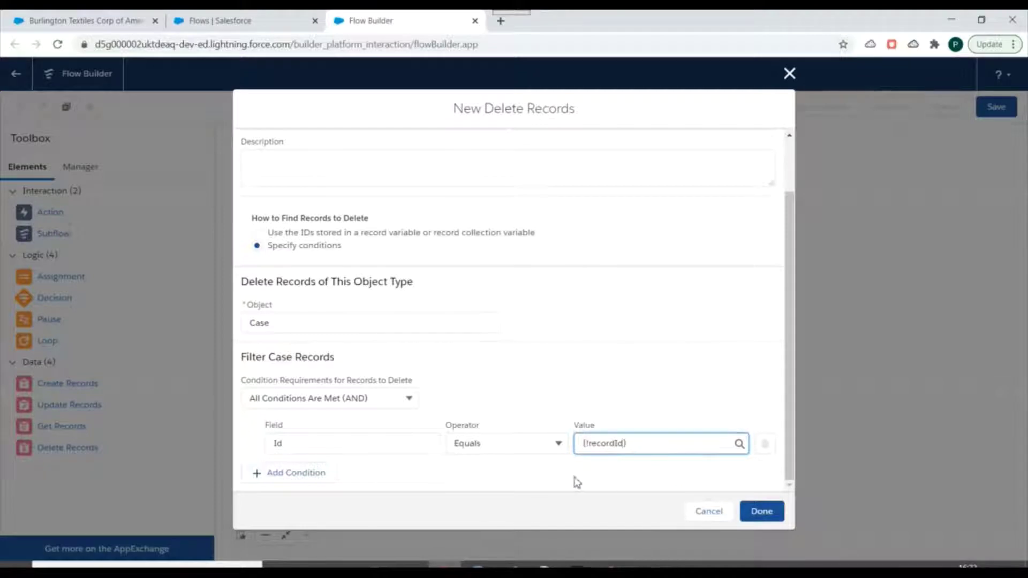
pyautogui.click(758, 512)
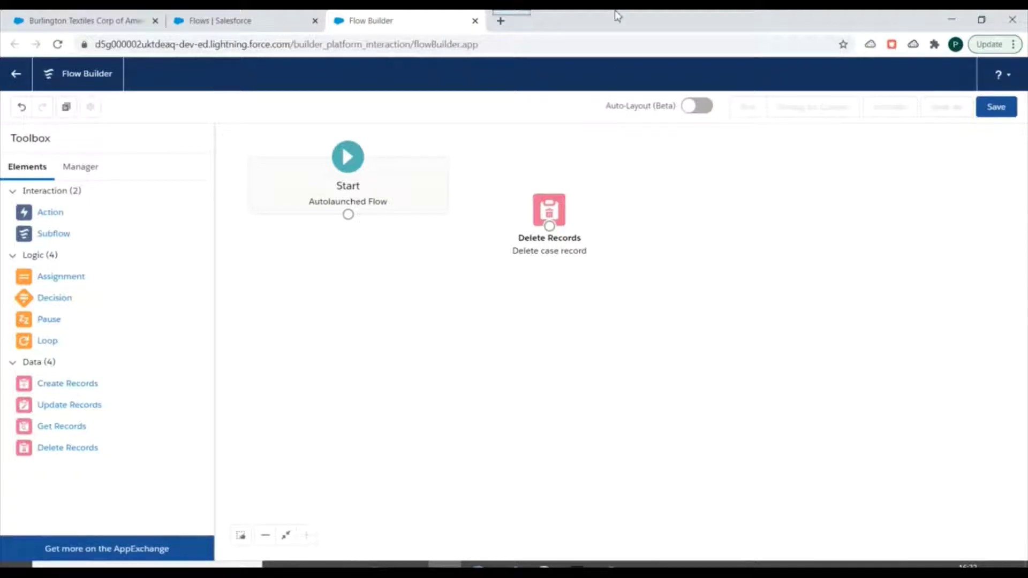
# - Connect Start to the delete step and label the flow 'Delete Closed Case Records'
pyautogui.moveTo(348, 214); pyautogui.dragTo(559, 182)
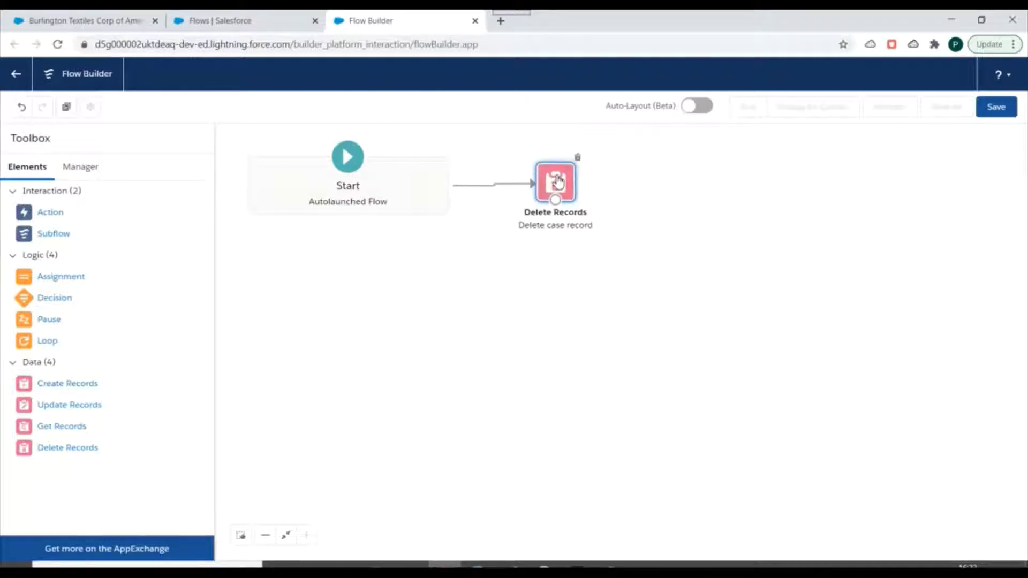
pyautogui.click(995, 107)
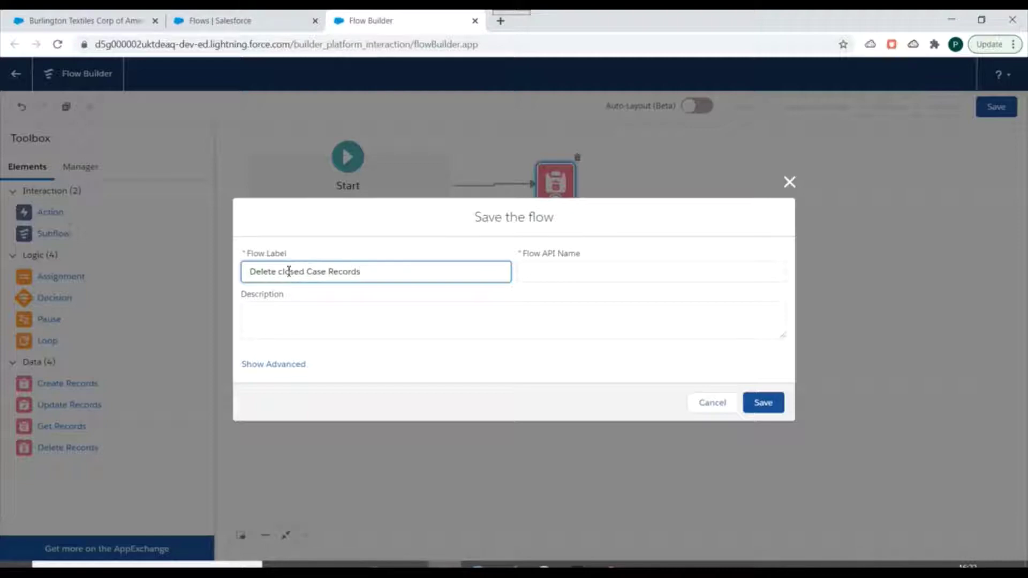
pyautogui.press('BackSpace')
pyautogui.write('C')
pyautogui.click(625, 301)
# - Save and activate the flow, then return to the Burlington Textiles account page
pyautogui.click(763, 403)
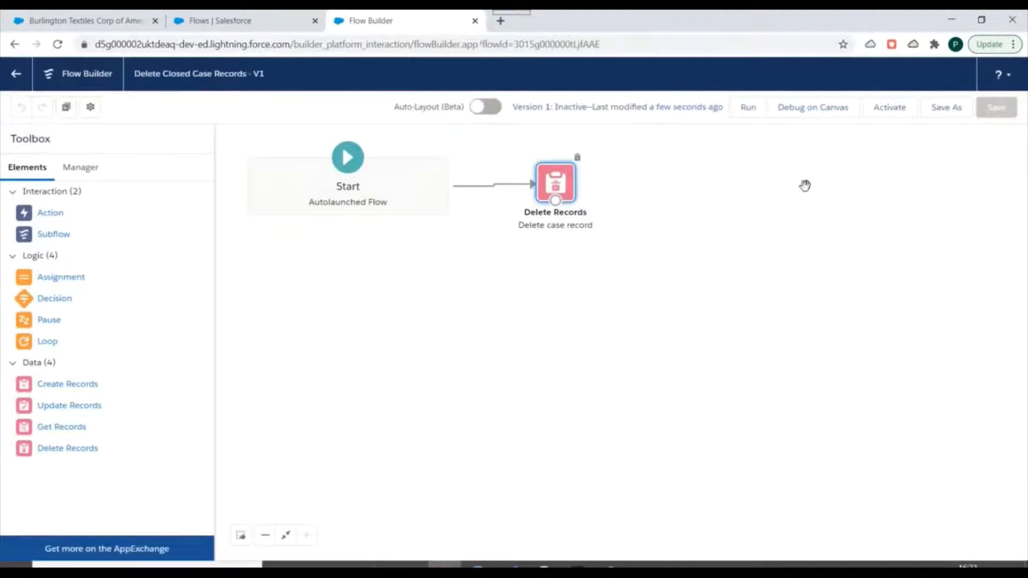
pyautogui.click(891, 112)
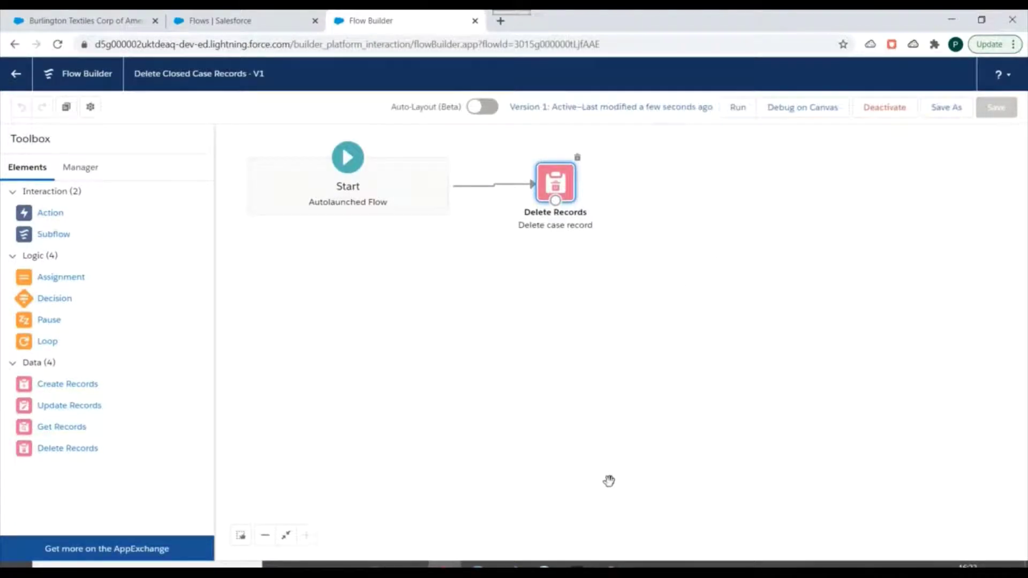
pyautogui.click(117, 17)
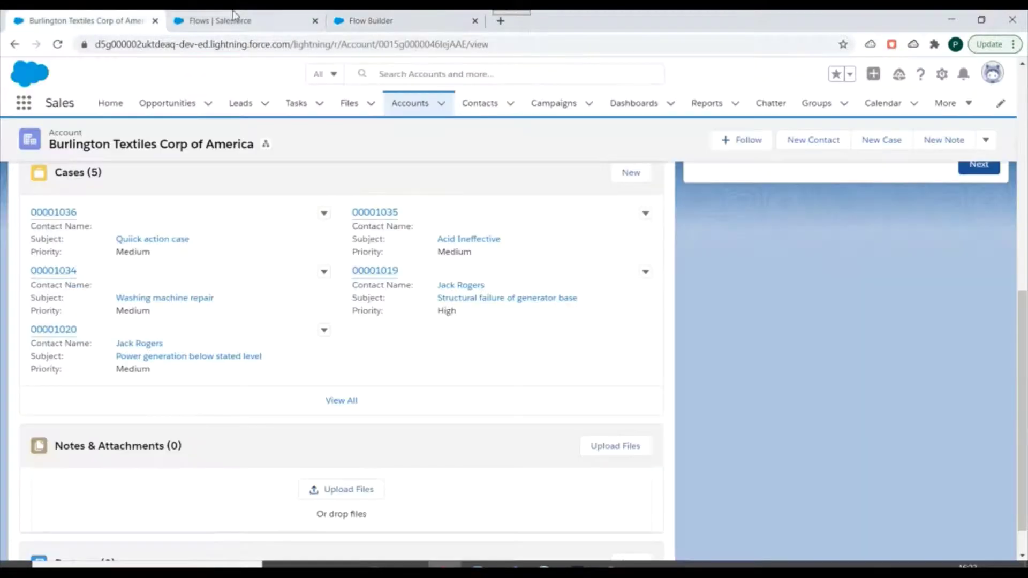
# - Go back to the Setup Flows page and search the setup menu for 'process'
pyautogui.click(234, 17)
pyautogui.click(384, 19)
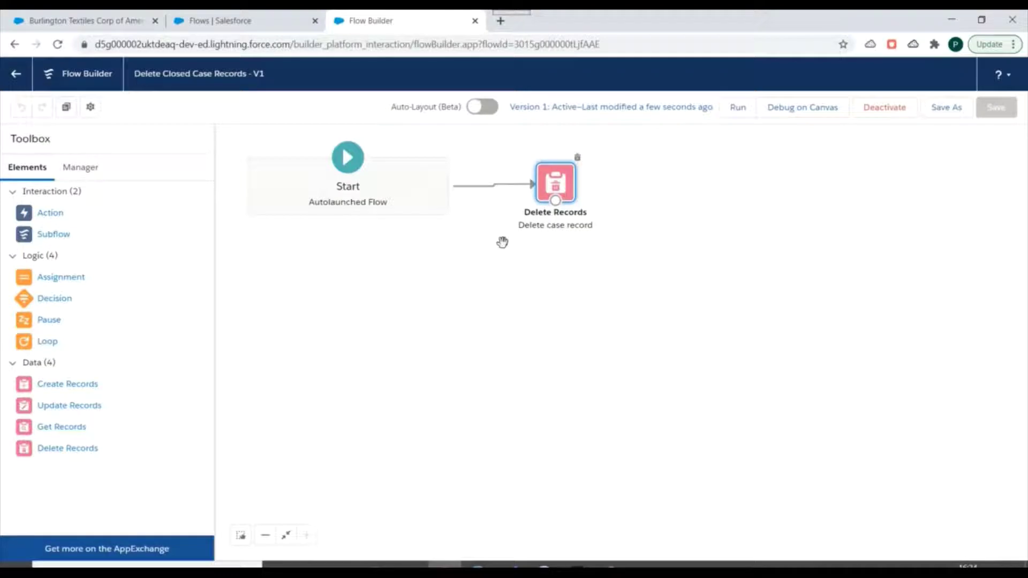
pyautogui.click(298, 24)
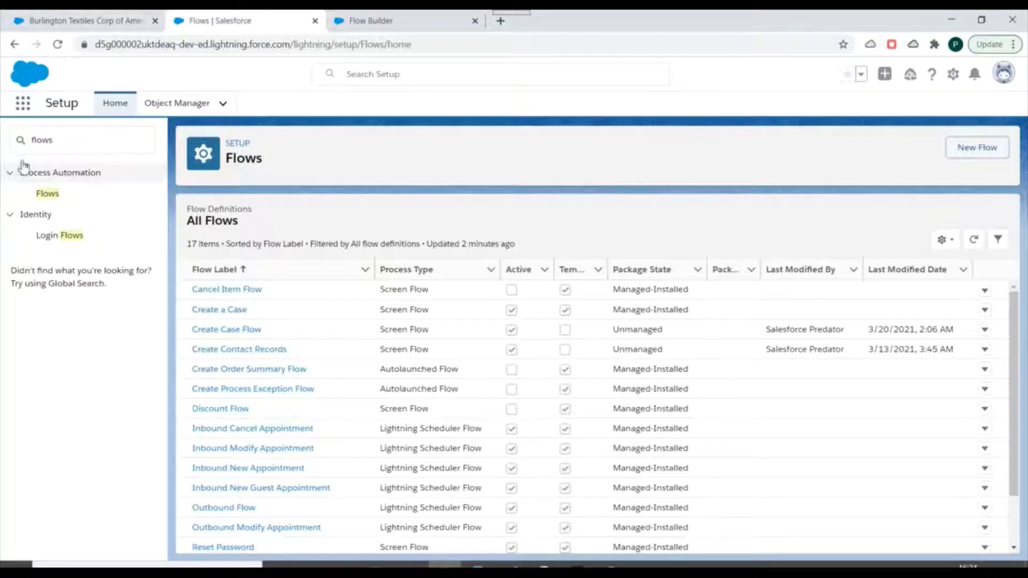
pyautogui.write('pr')
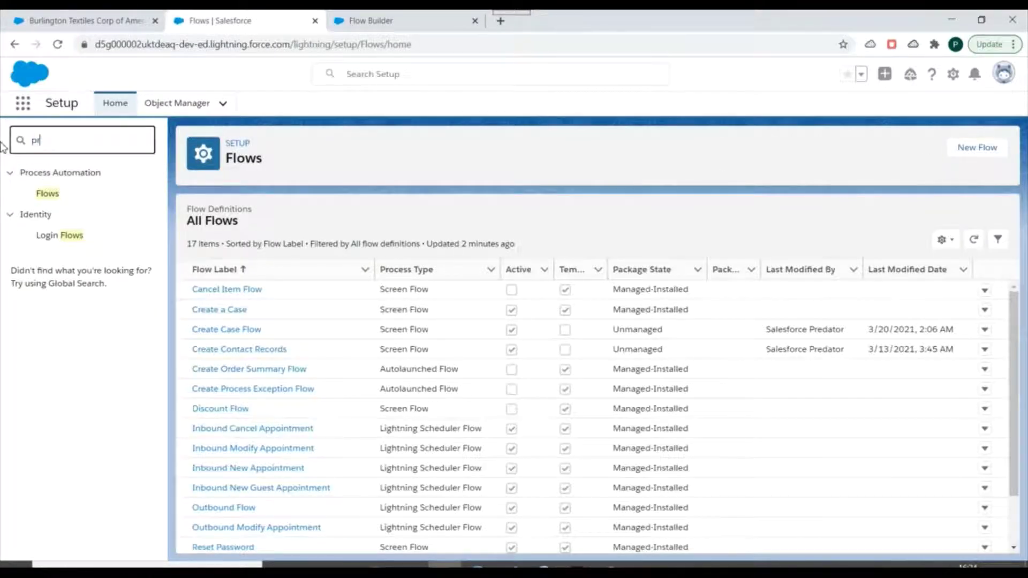
pyautogui.write('ocess v')
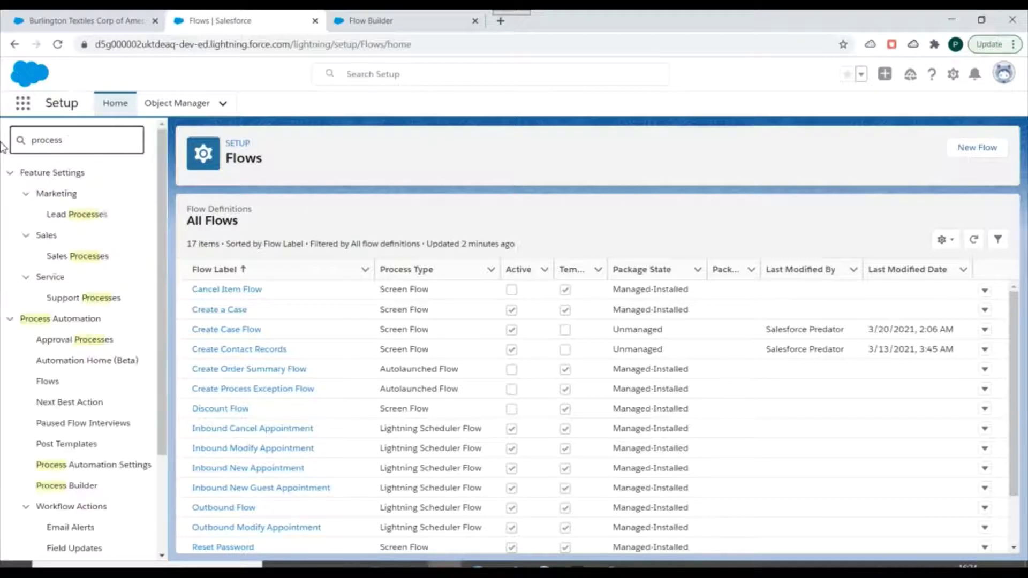
pyautogui.press('BackSpace')
# - Open Process Builder and start a new process named 'Send Case ID To Flow'
pyautogui.write('b')
pyautogui.click(63, 196)
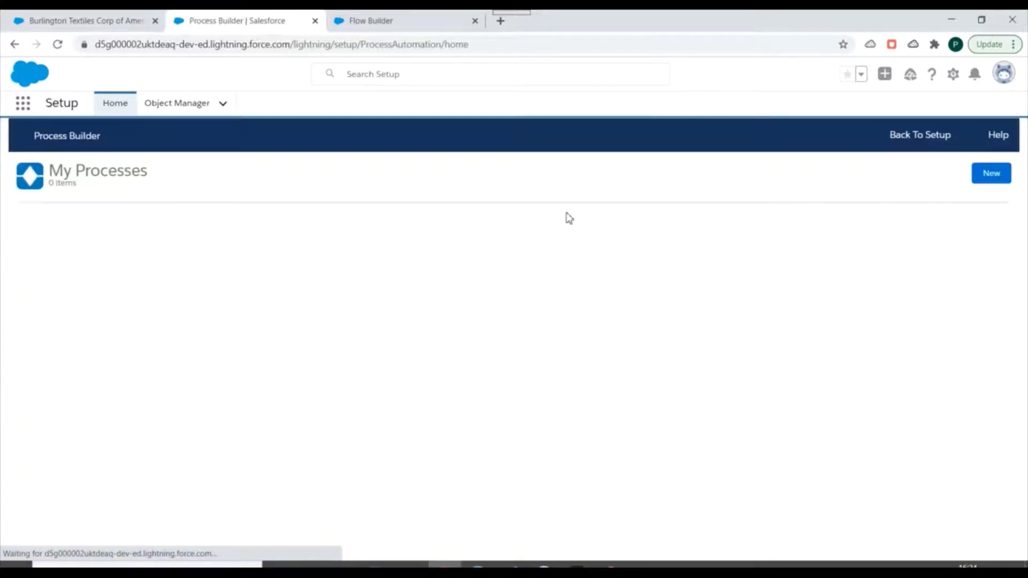
pyautogui.click(992, 174)
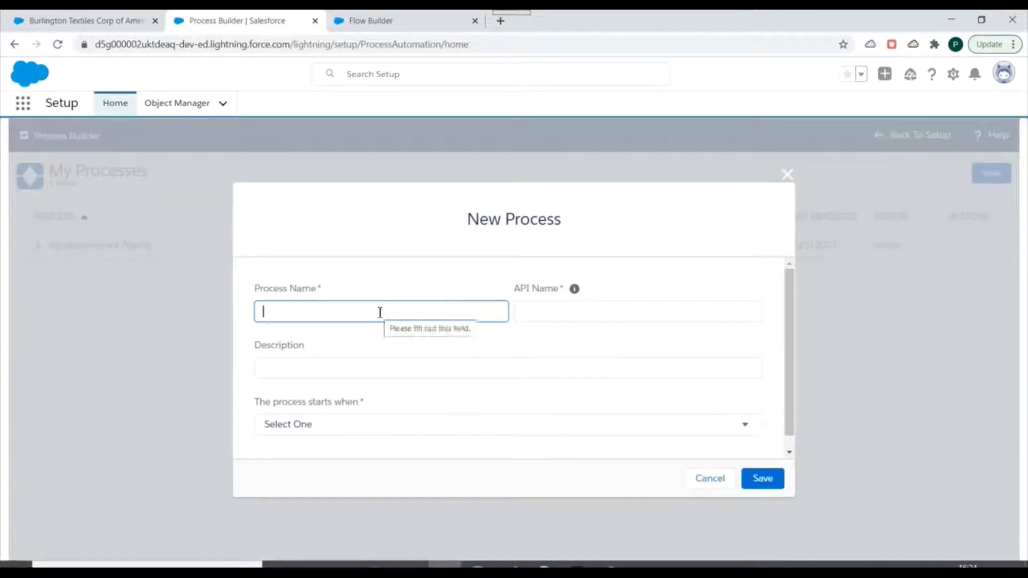
pyautogui.write('Send Case ID to Flow')
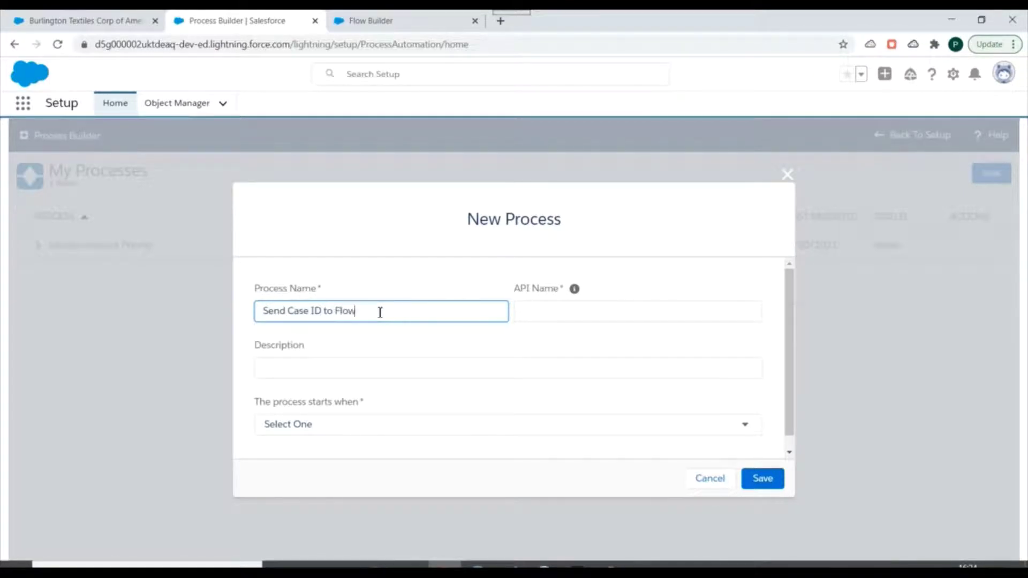
pyautogui.press('Delete')
pyautogui.write('T')
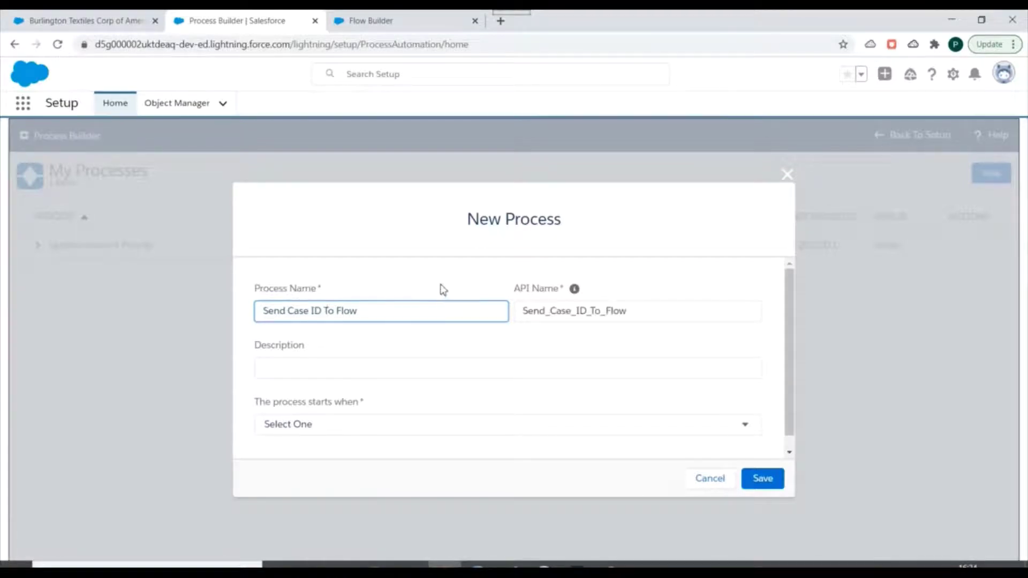
# - Make the process start when a record changes and save it
pyautogui.click(350, 425)
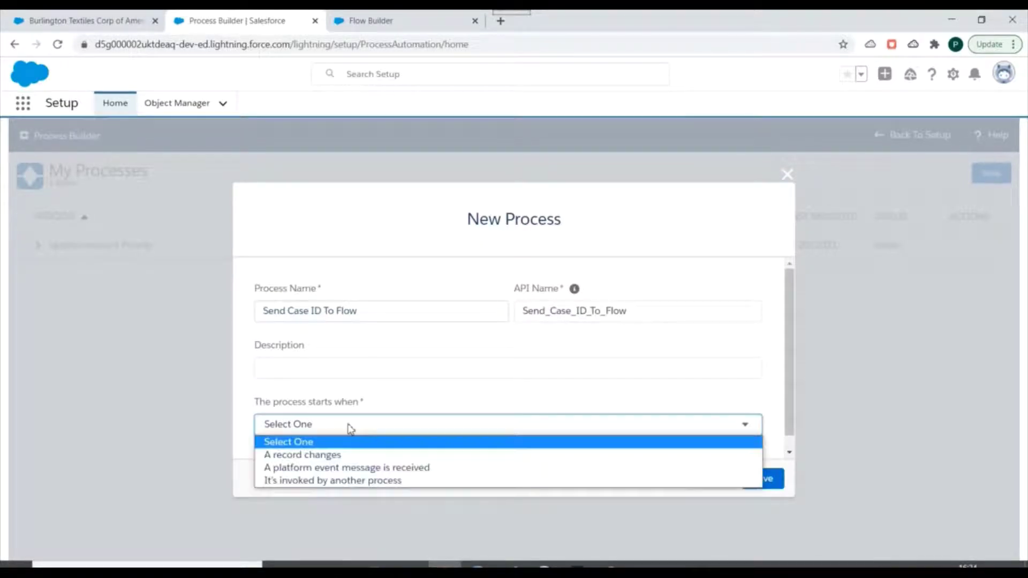
pyautogui.click(335, 456)
pyautogui.click(760, 478)
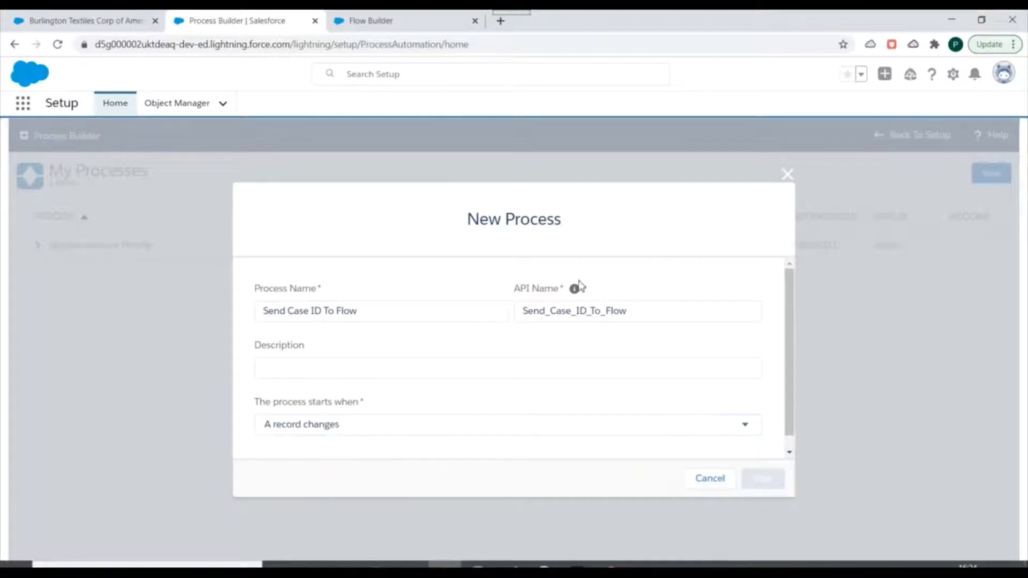
pyautogui.click(73, 258)
pyautogui.click(648, 267)
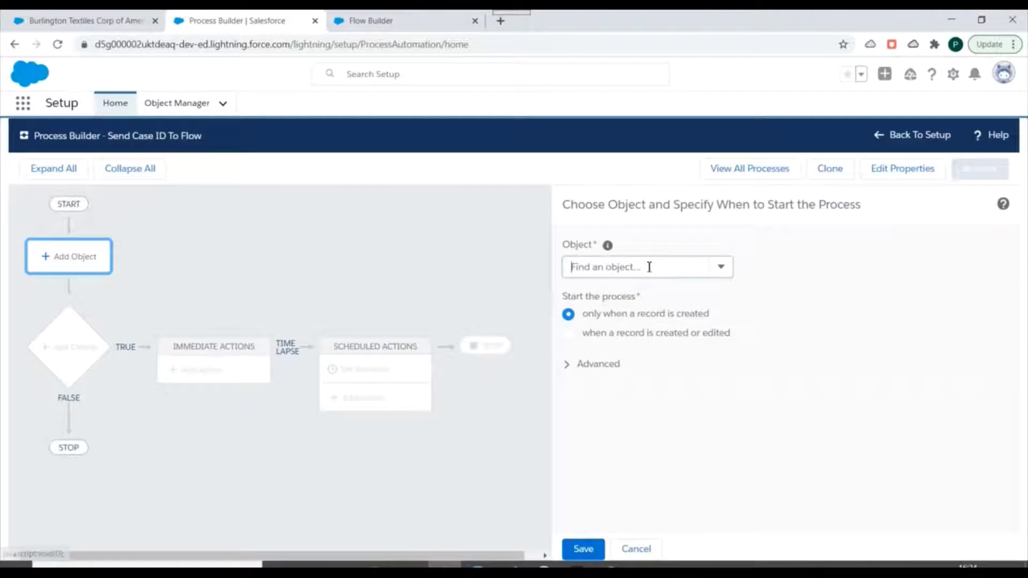
# - Set the process object to Case, starting when a record is created or edited
pyautogui.write('case')
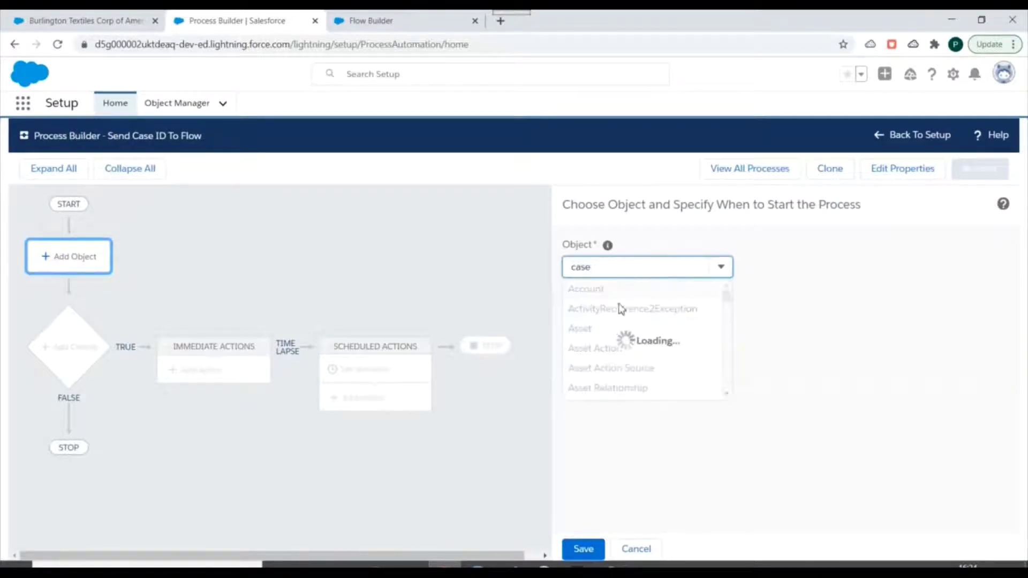
pyautogui.click(593, 293)
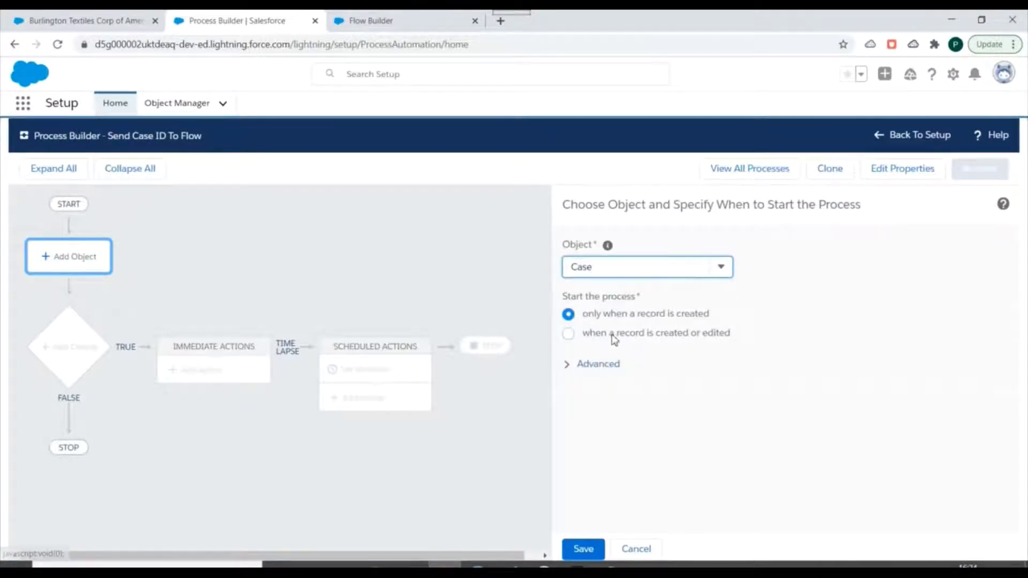
pyautogui.click(632, 336)
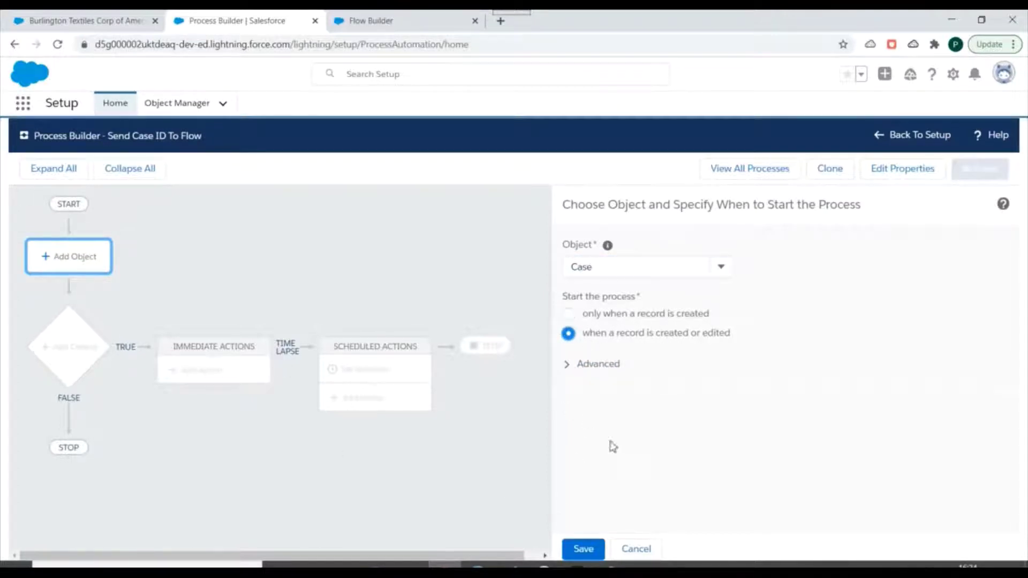
pyautogui.click(583, 549)
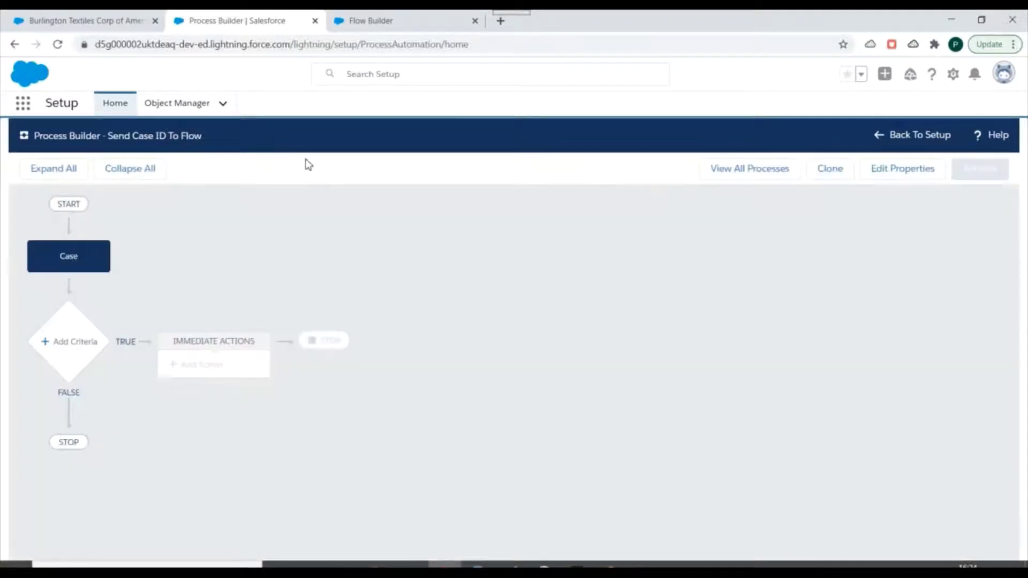
# - Create a criteria node named 'closed Cases'
pyautogui.click(48, 345)
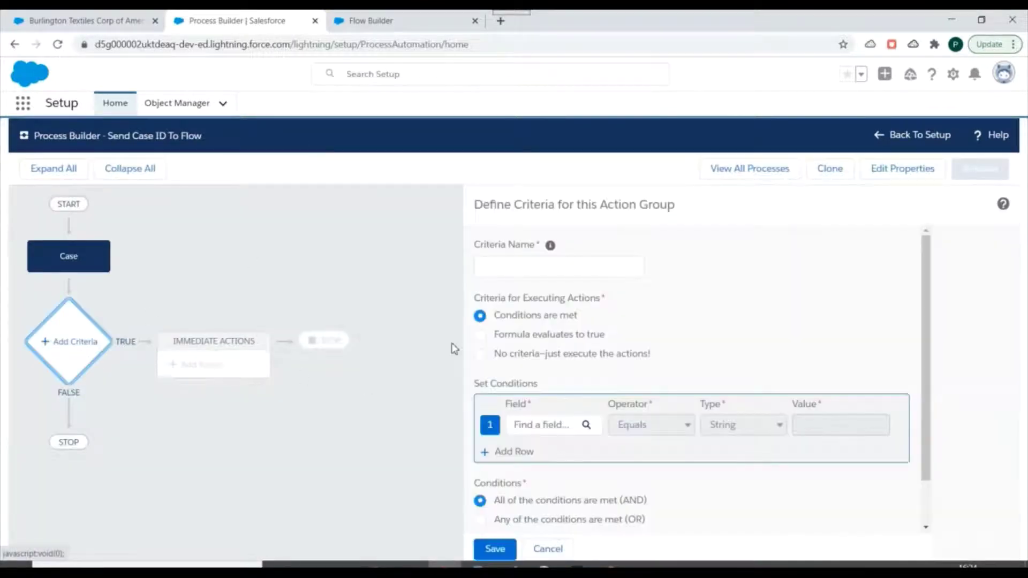
pyautogui.click(547, 260)
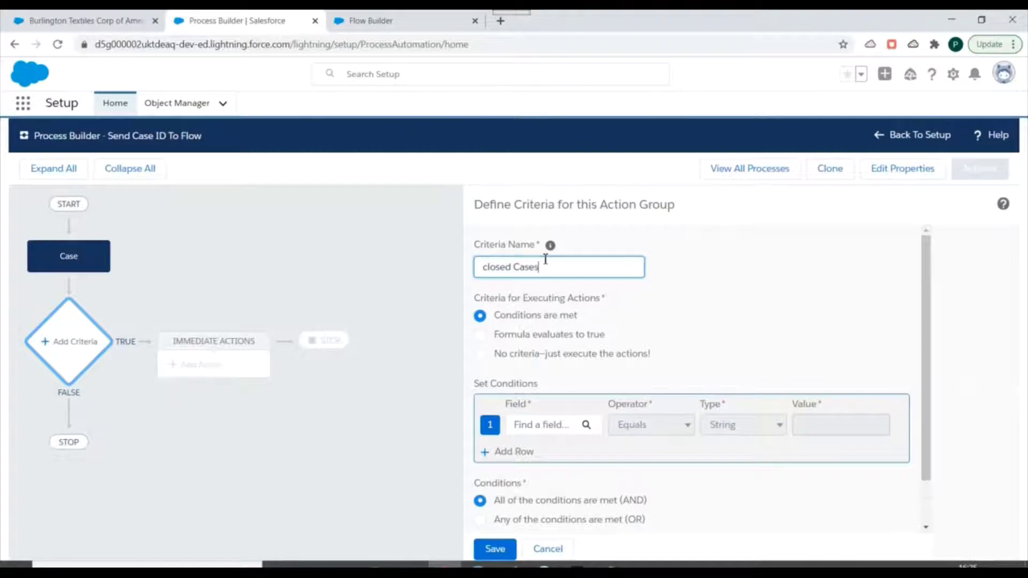
pyautogui.write('closed Cases')
pyautogui.click(750, 302)
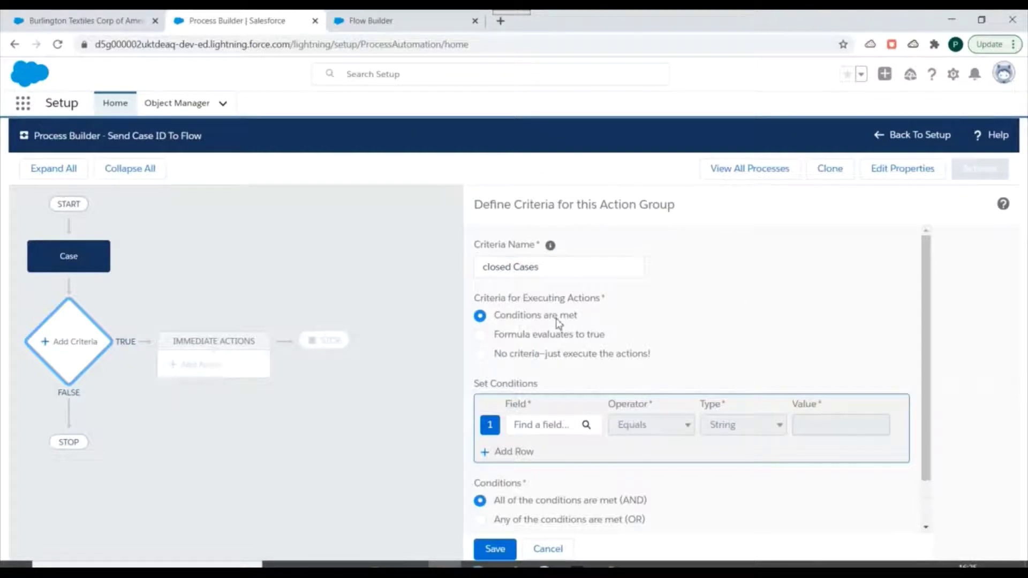
# - Add the first condition: [Case].Status Is changed equals True
pyautogui.click(543, 426)
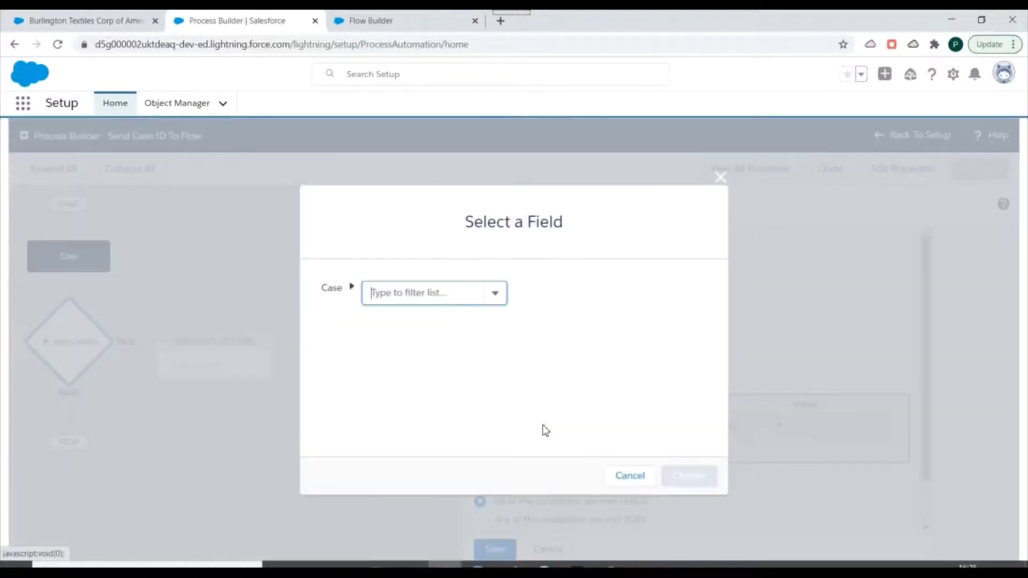
pyautogui.write('status')
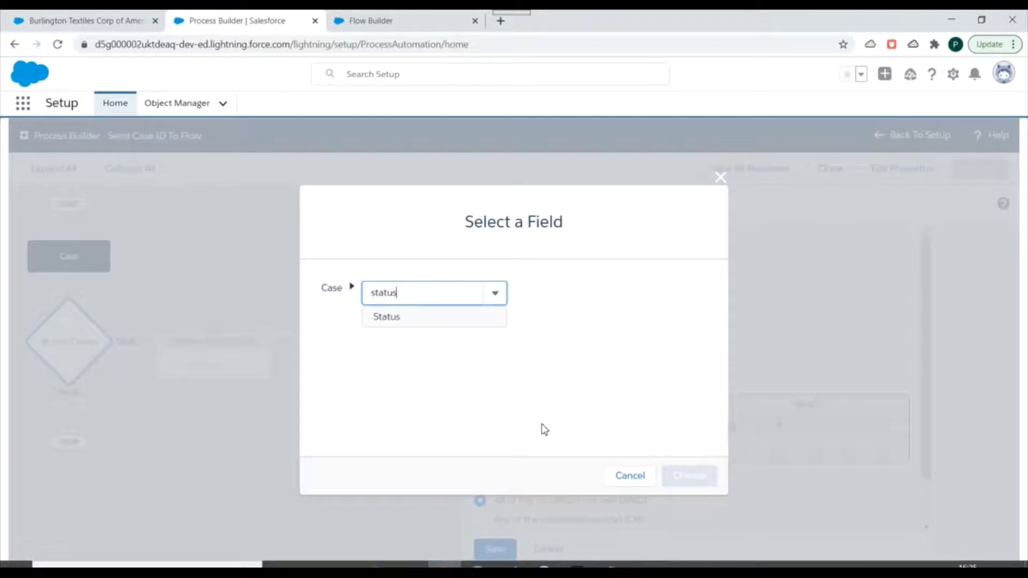
pyautogui.click(408, 317)
pyautogui.click(679, 478)
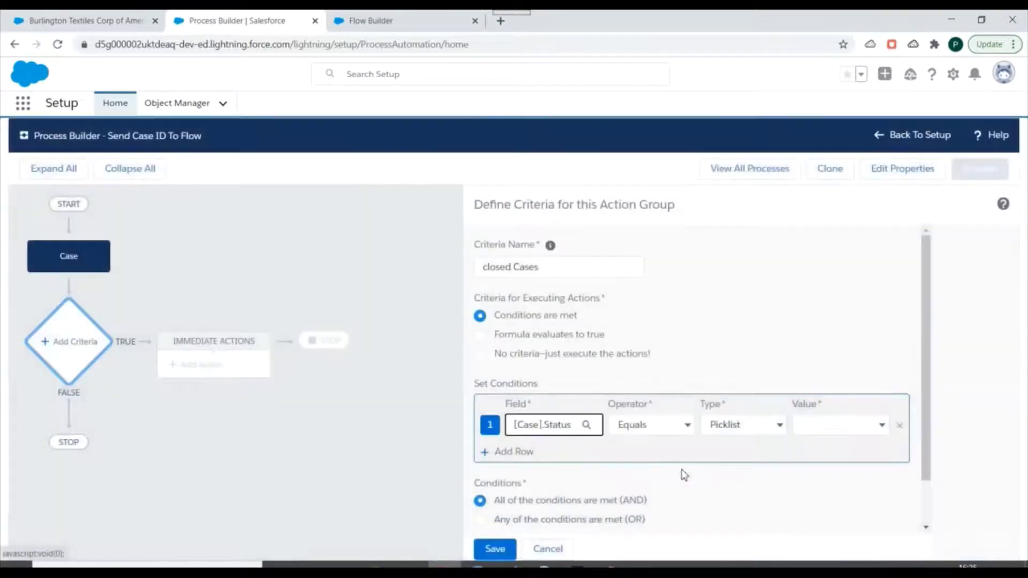
pyautogui.click(688, 427)
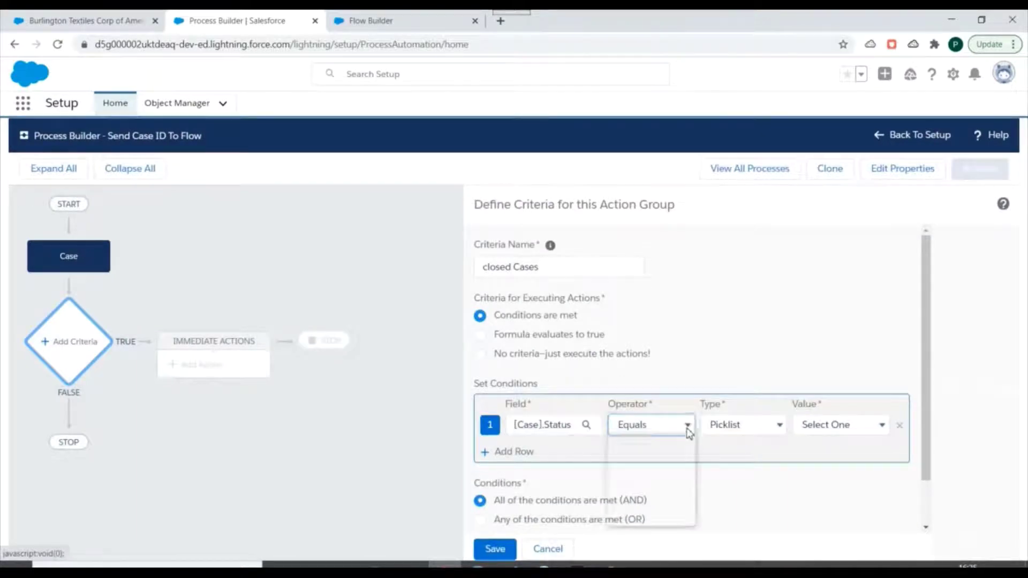
pyautogui.click(655, 519)
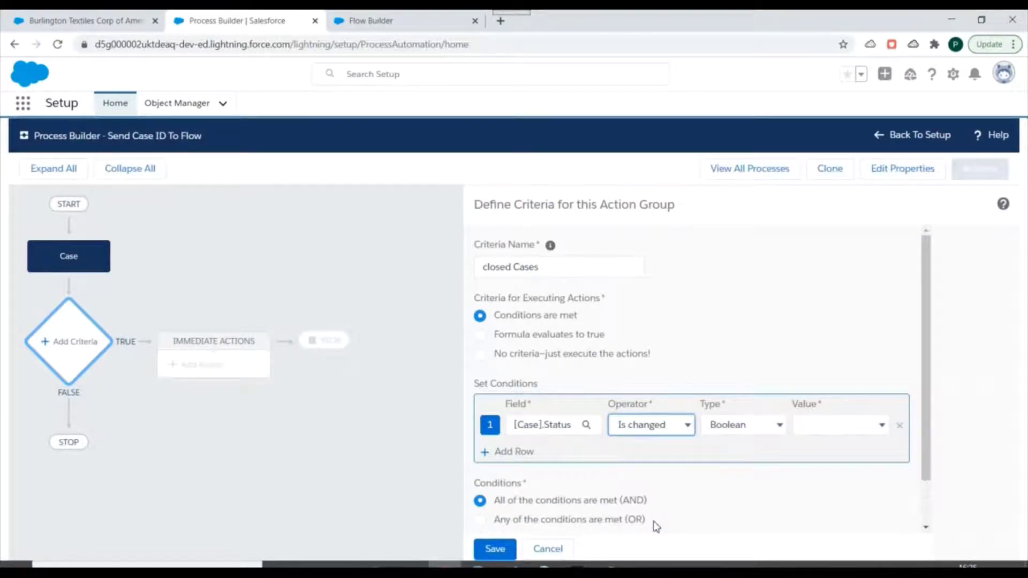
pyautogui.click(810, 427)
pyautogui.click(812, 442)
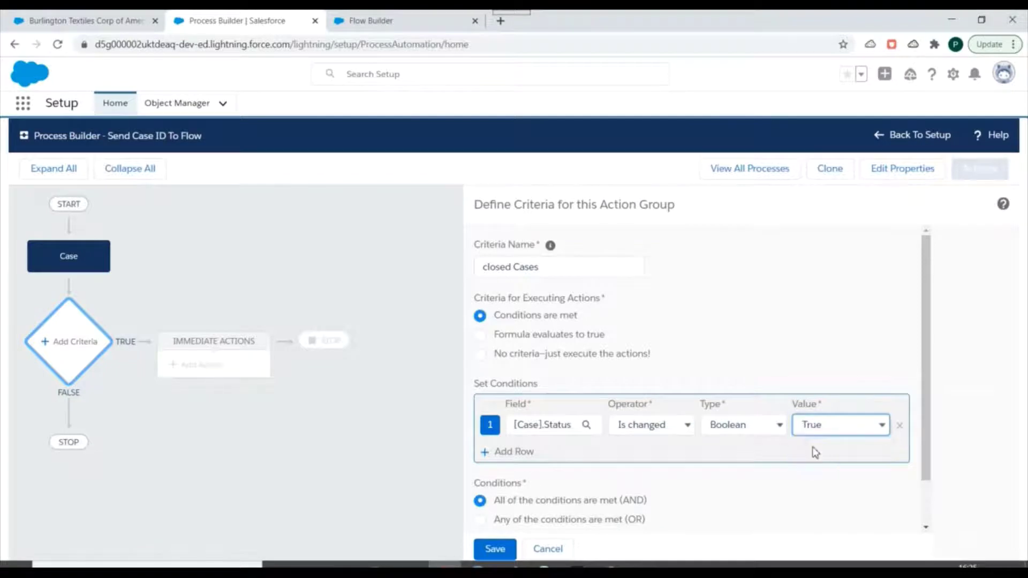
# - Add a second condition [Case].Status equals the Closed picklist value and save the criteria
pyautogui.click(499, 453)
pyautogui.click(528, 452)
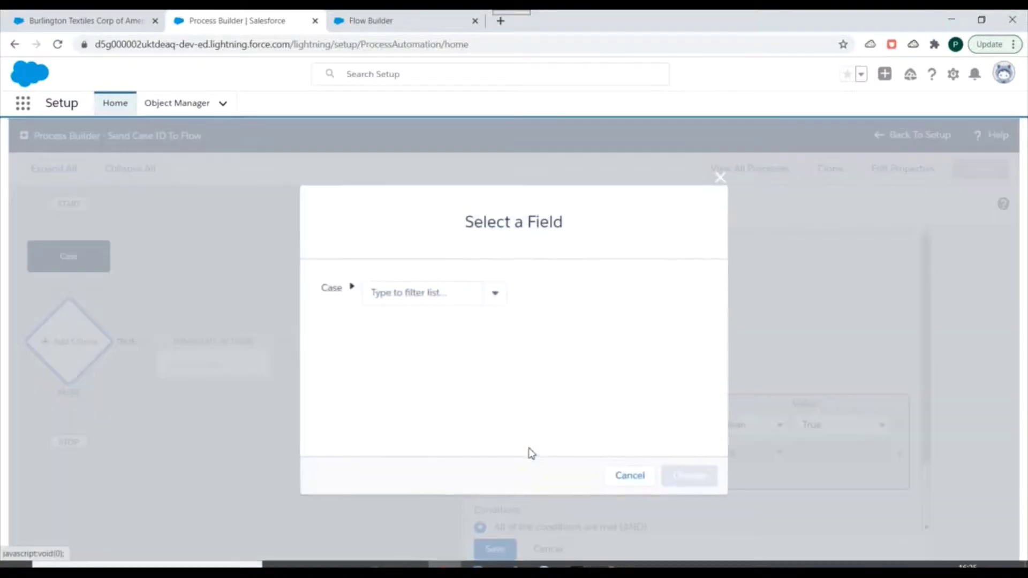
pyautogui.write('se].Statu')
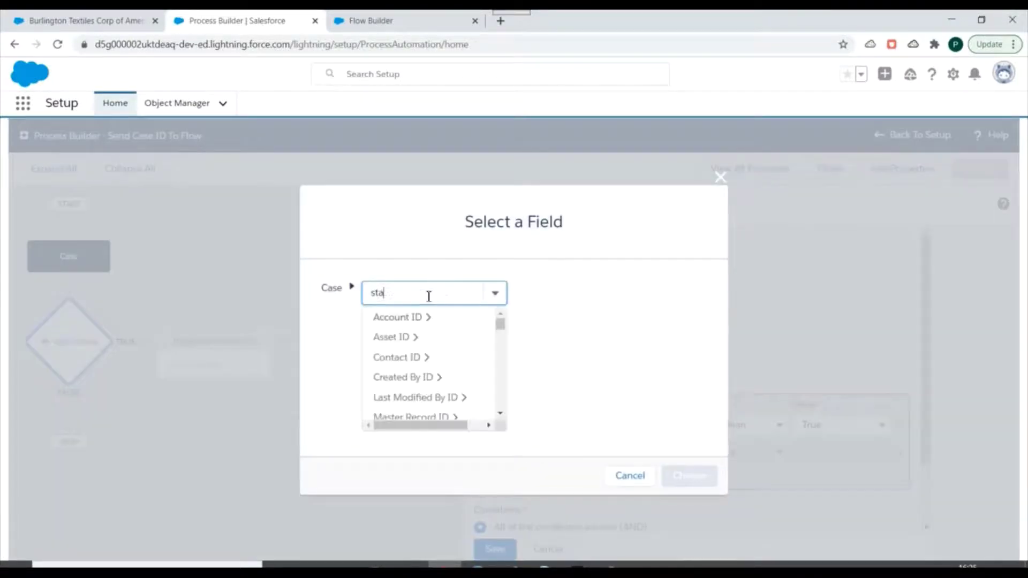
pyautogui.write('s')
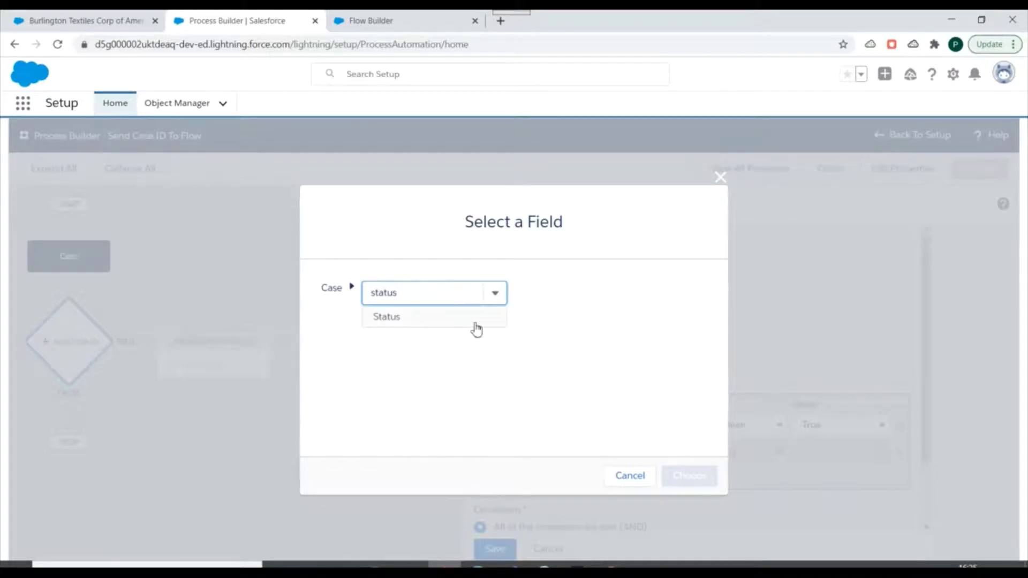
pyautogui.click(445, 318)
pyautogui.click(686, 476)
pyautogui.click(769, 455)
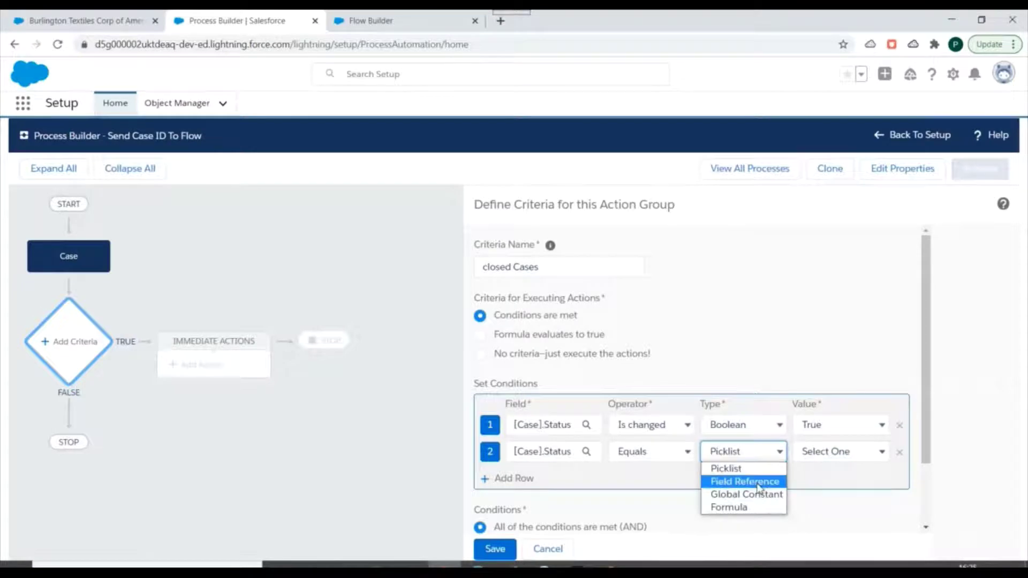
pyautogui.click(752, 481)
pyautogui.click(834, 449)
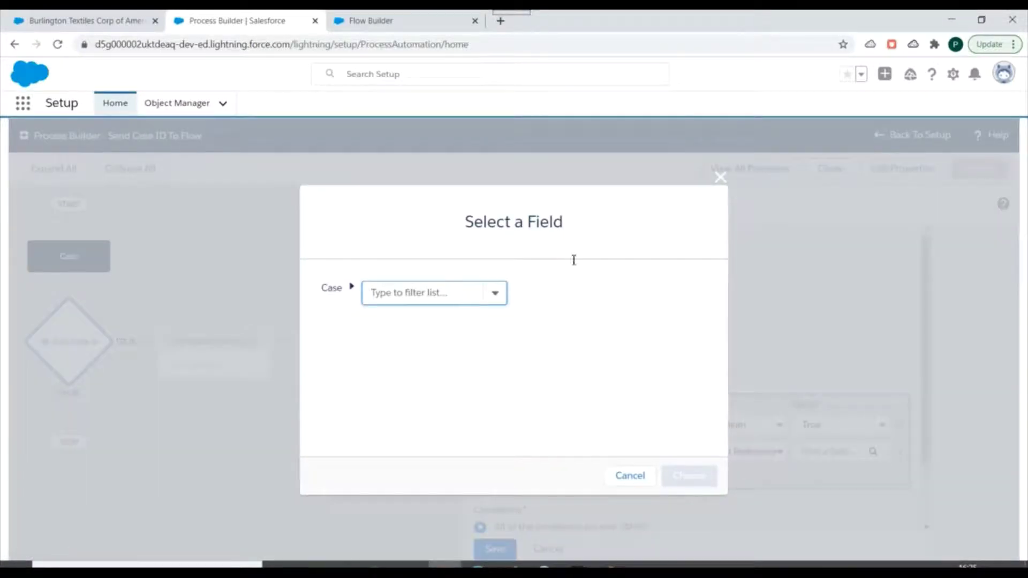
pyautogui.click(720, 179)
pyautogui.click(743, 455)
pyautogui.click(741, 469)
pyautogui.click(820, 452)
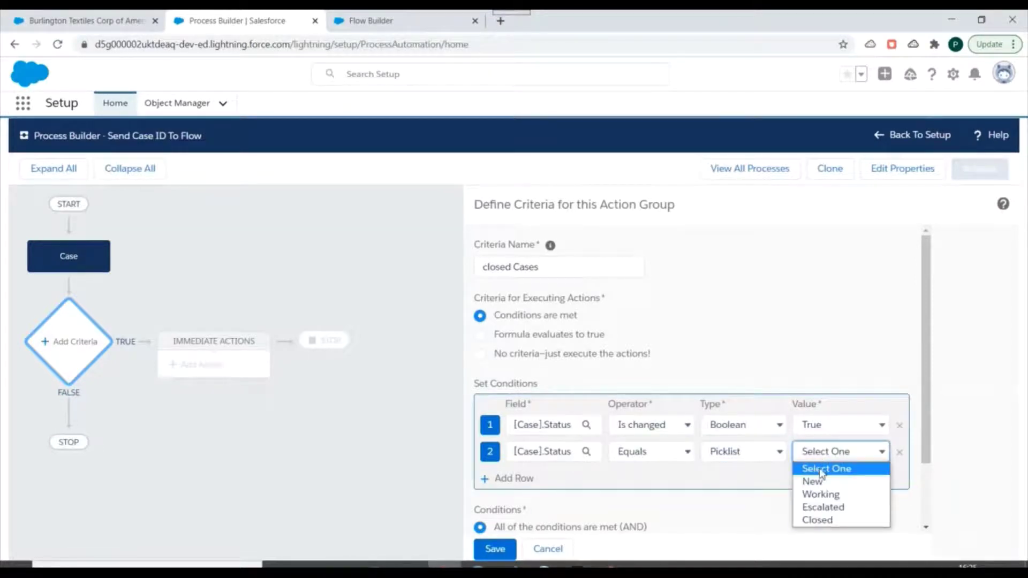
pyautogui.click(826, 520)
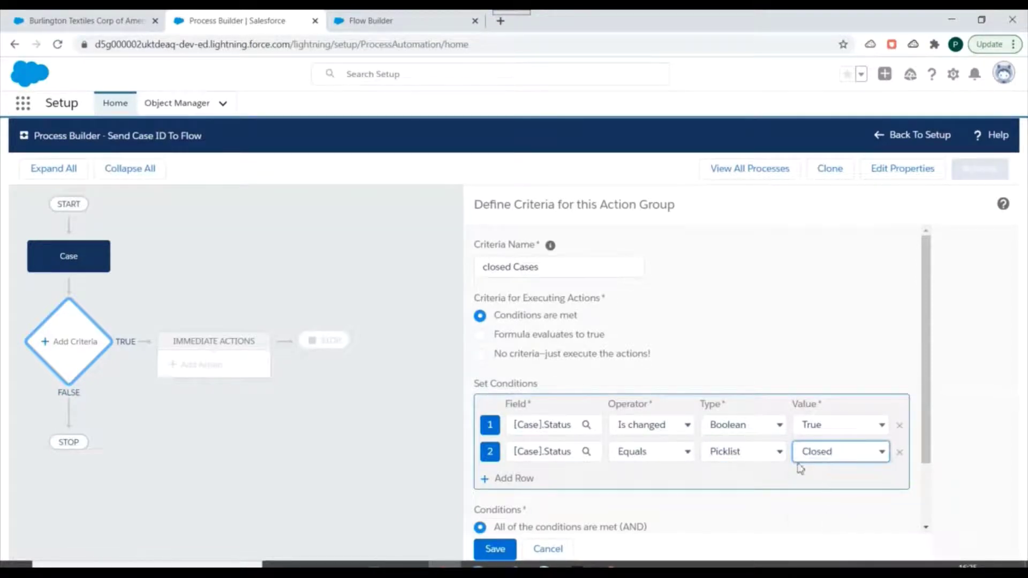
pyautogui.scroll(-2, 740, 453)
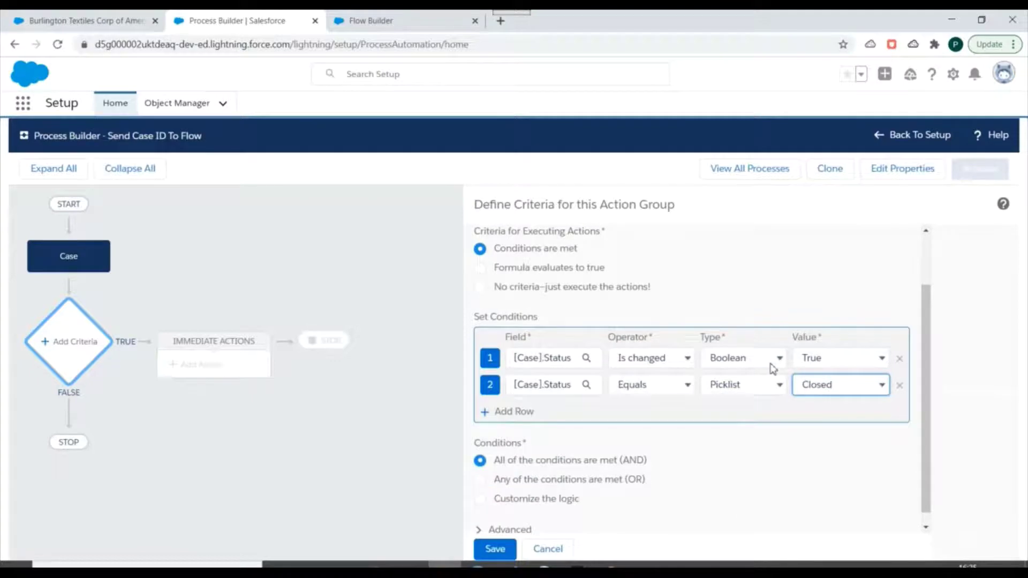
pyautogui.scroll(3, 483, 391)
pyautogui.scroll(-2, 633, 367)
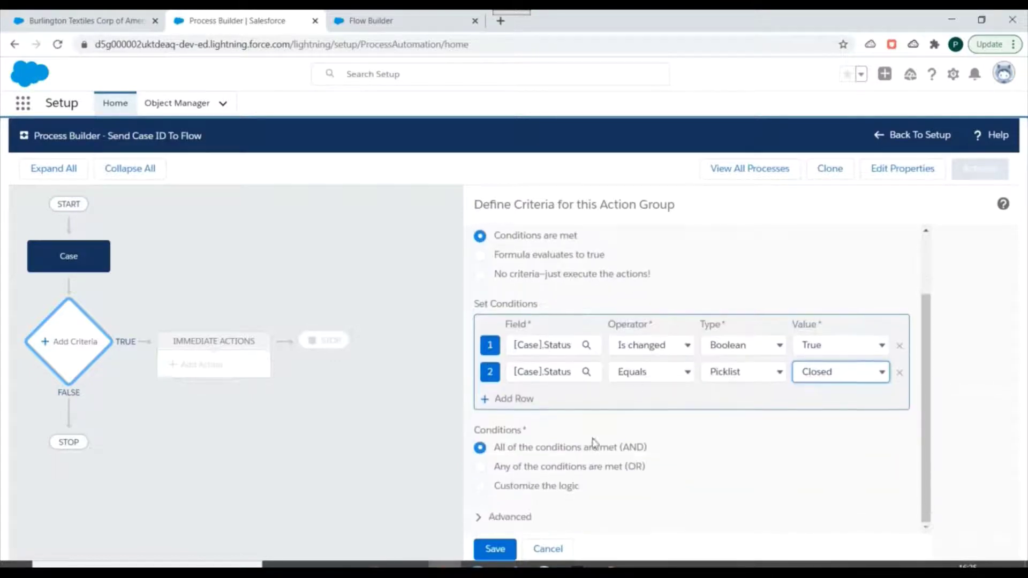
pyautogui.click(489, 551)
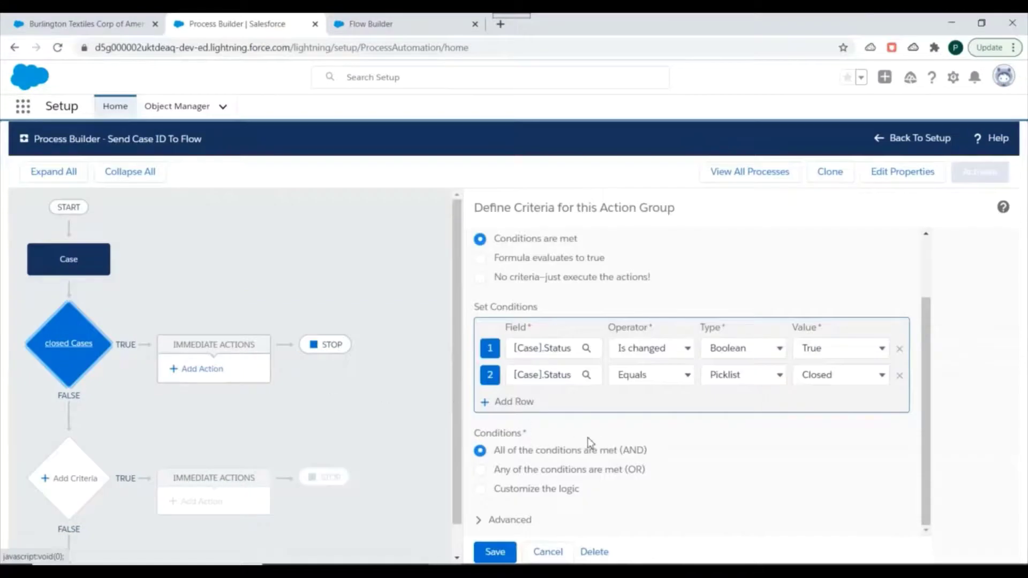
pyautogui.click(202, 369)
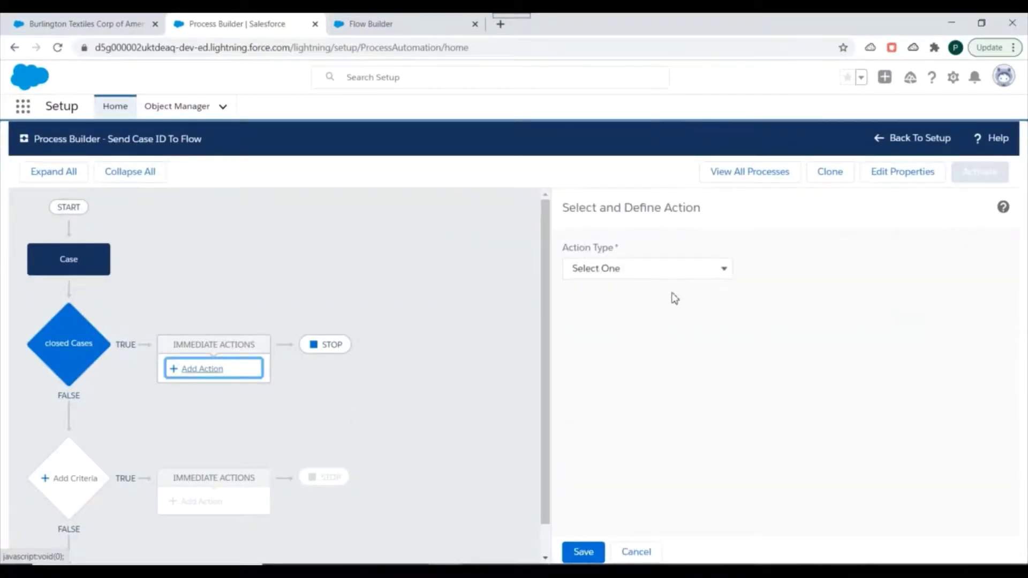
# - Create a Flows action named 'Delete case record' calling the Delete Closed Case Records flow
pyautogui.click(644, 276)
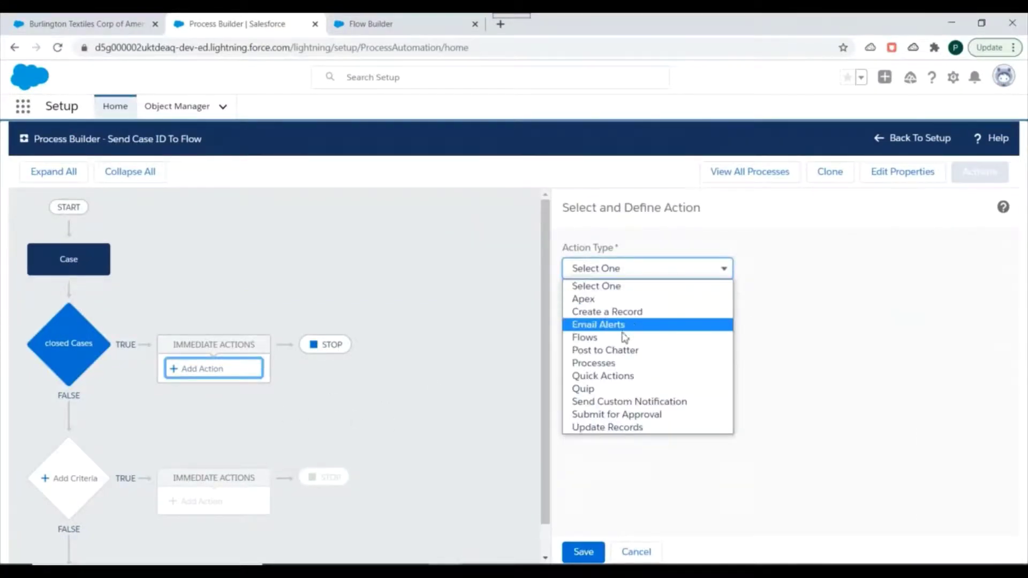
pyautogui.click(604, 340)
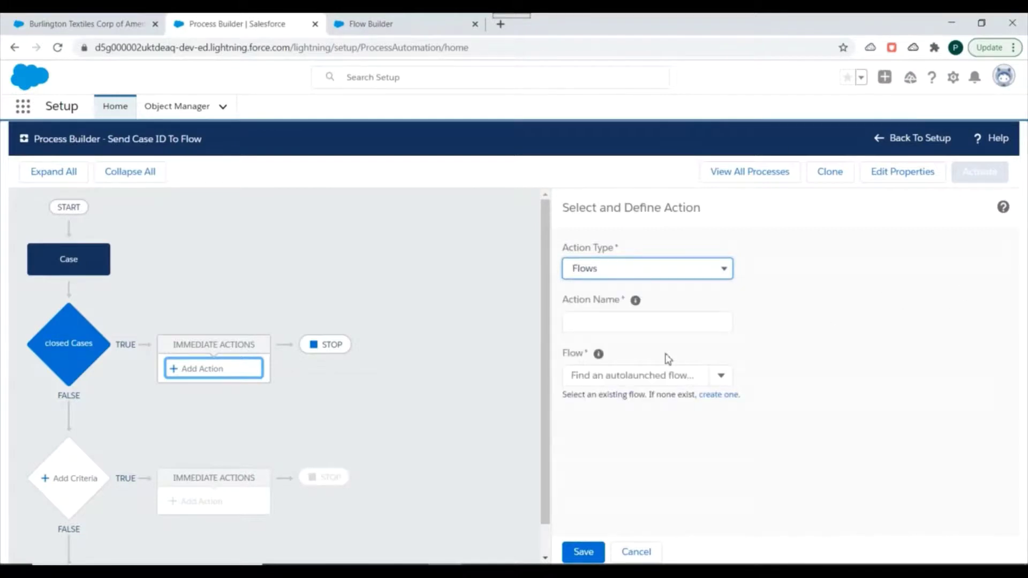
pyautogui.click(602, 323)
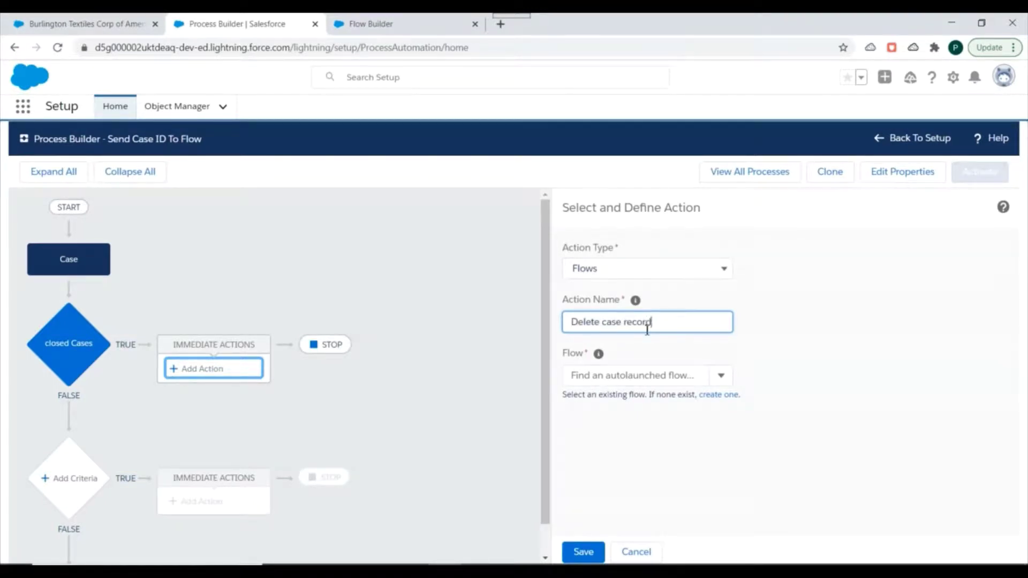
pyautogui.click(666, 377)
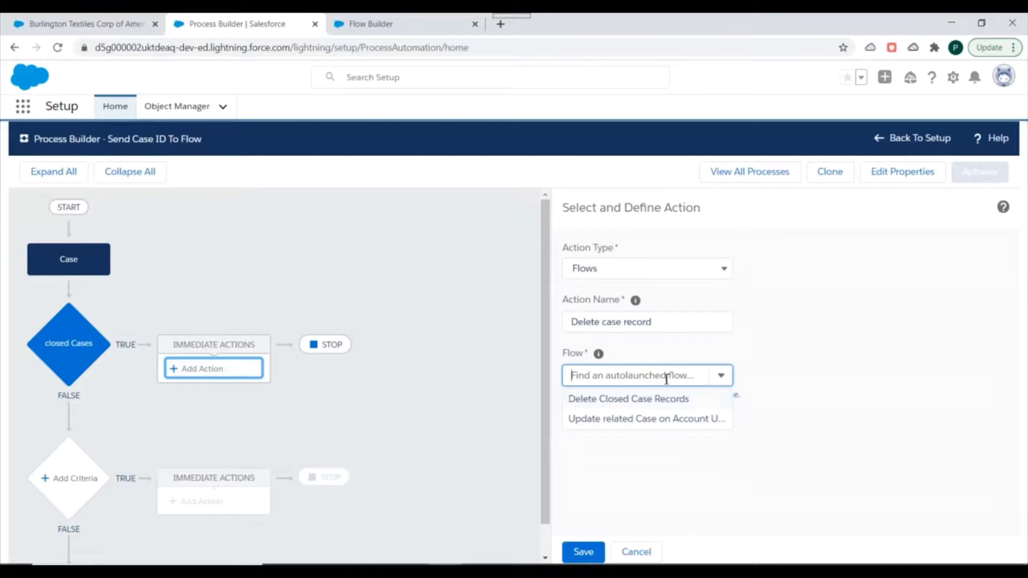
pyautogui.click(615, 401)
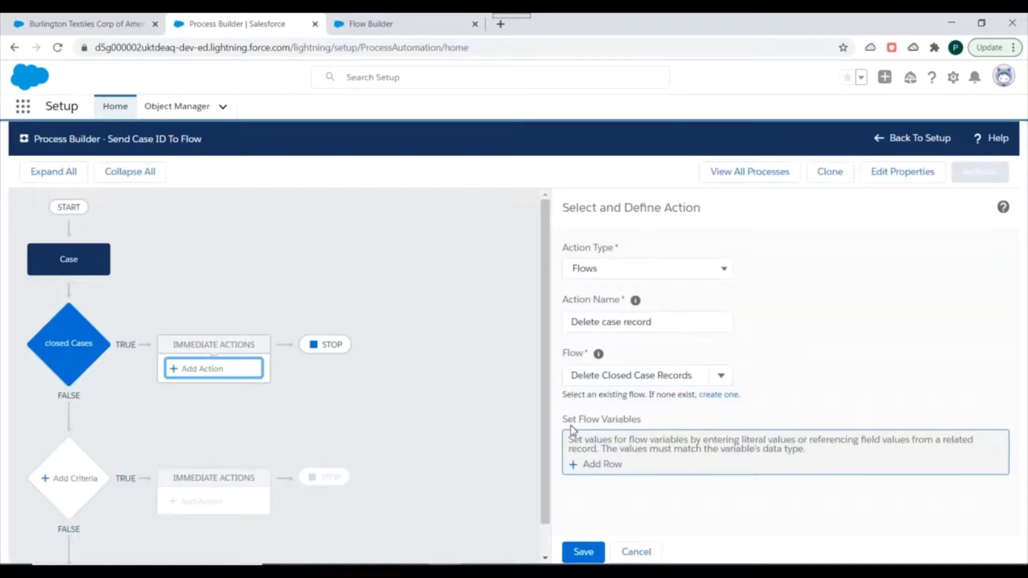
pyautogui.moveTo(637, 422); pyautogui.dragTo(578, 421)
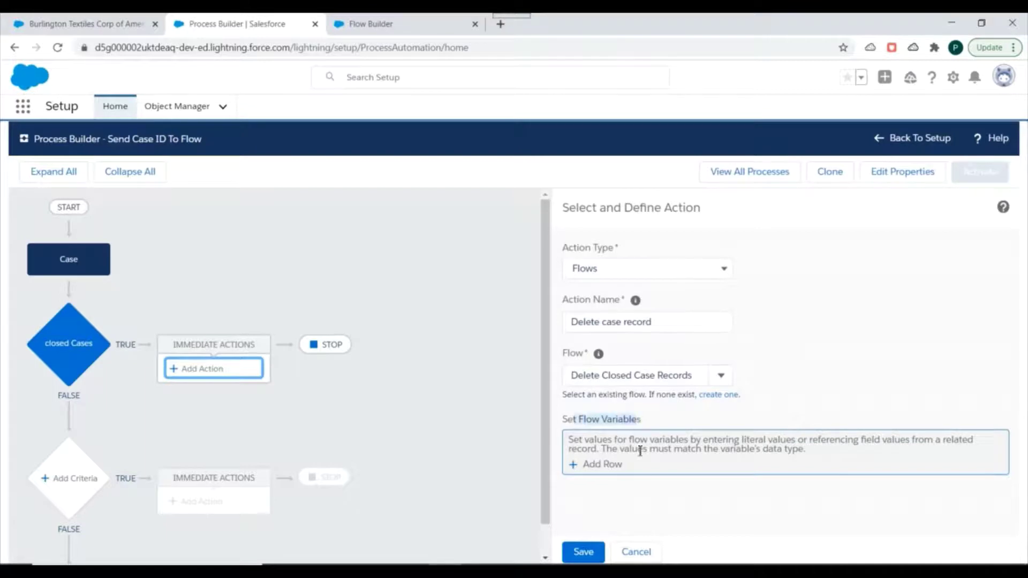
# - Pass the Case ID field reference into the flow's recordId variable
pyautogui.click(593, 464)
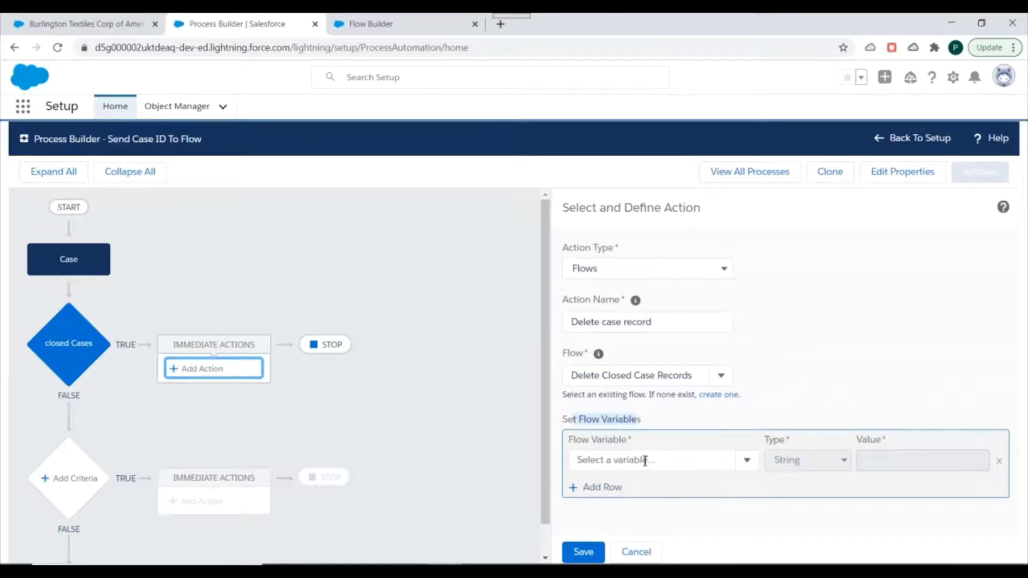
pyautogui.click(645, 460)
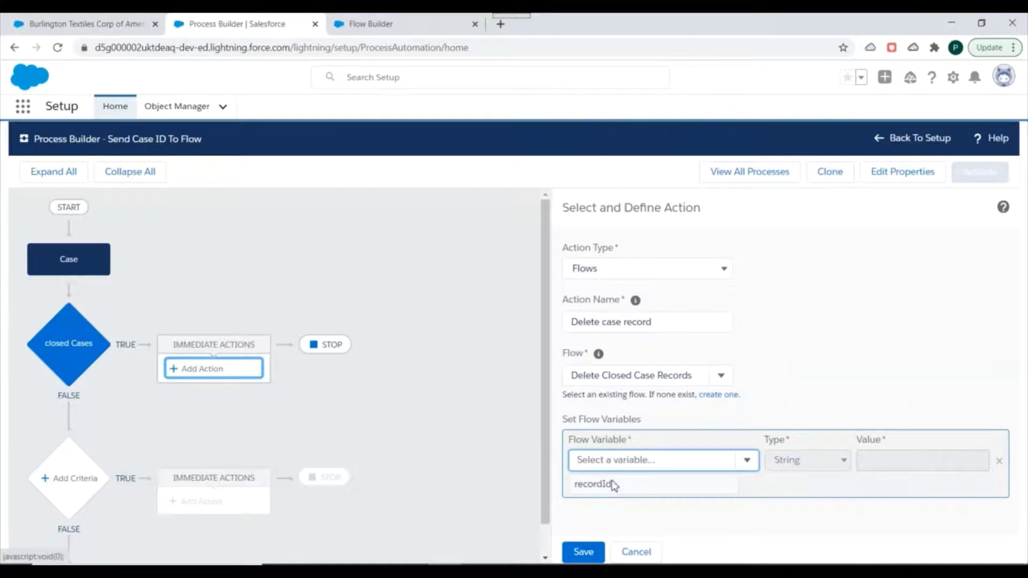
pyautogui.click(614, 486)
pyautogui.click(873, 464)
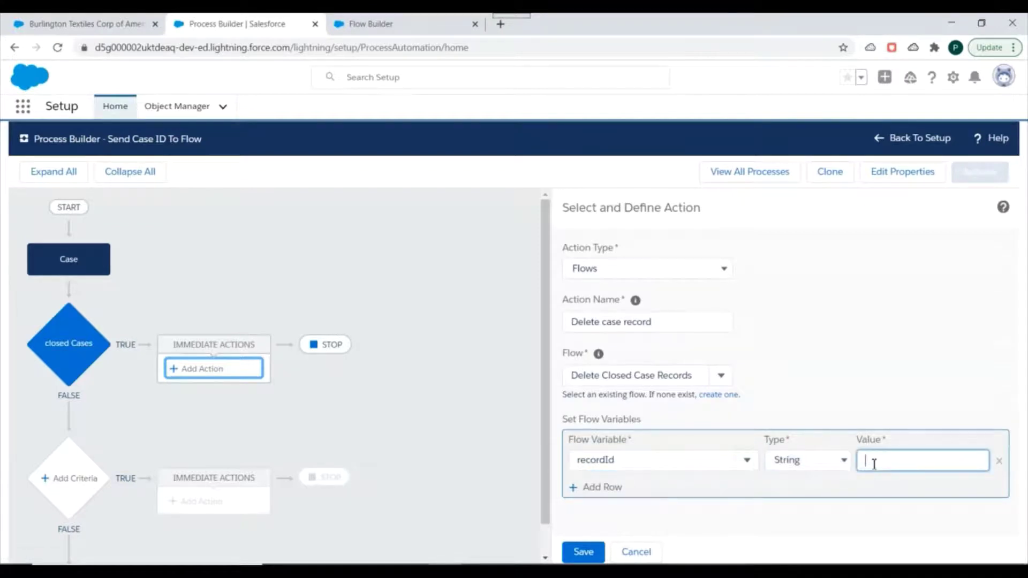
pyautogui.click(825, 467)
pyautogui.click(805, 489)
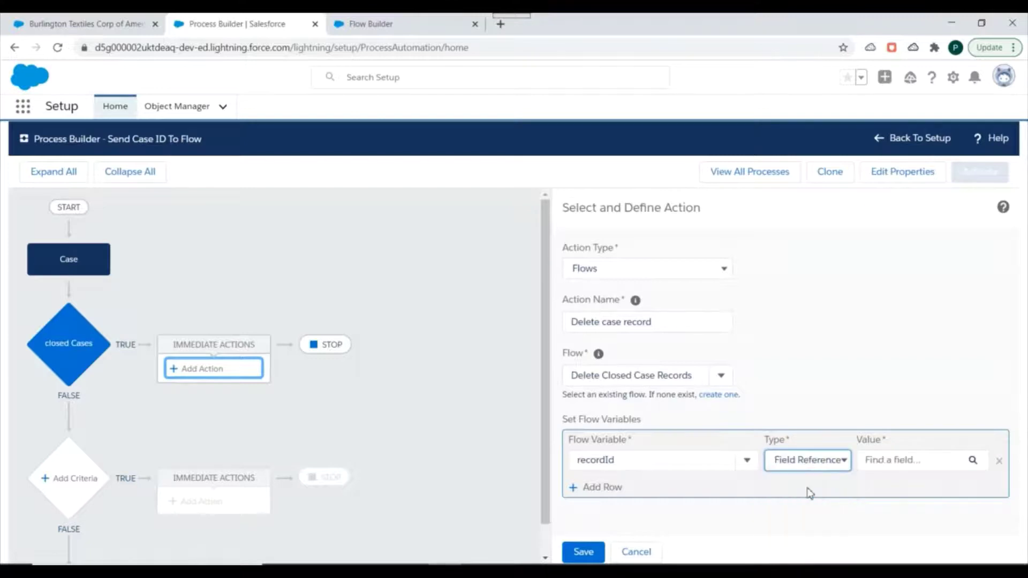
pyautogui.click(891, 464)
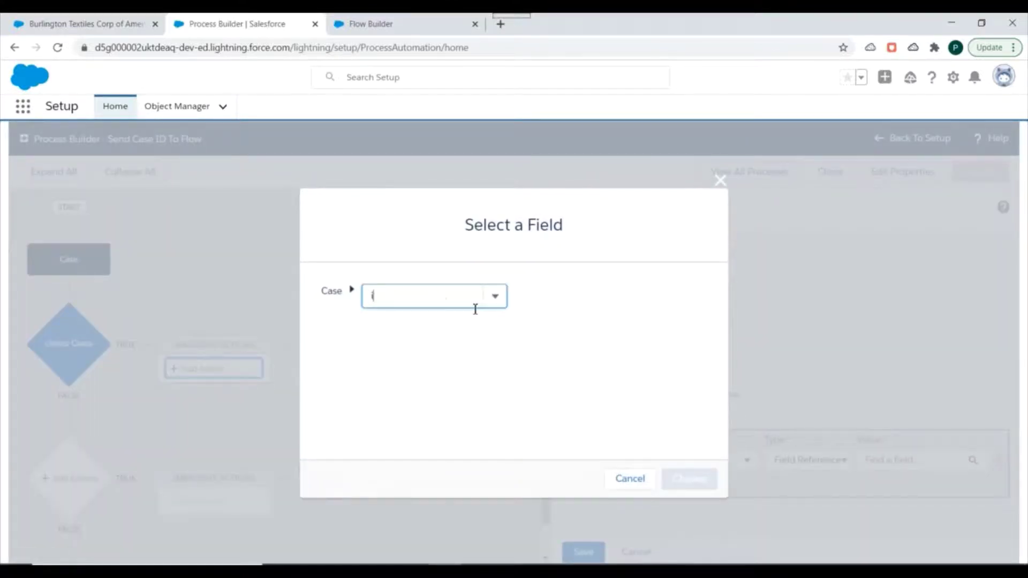
pyautogui.click(422, 293)
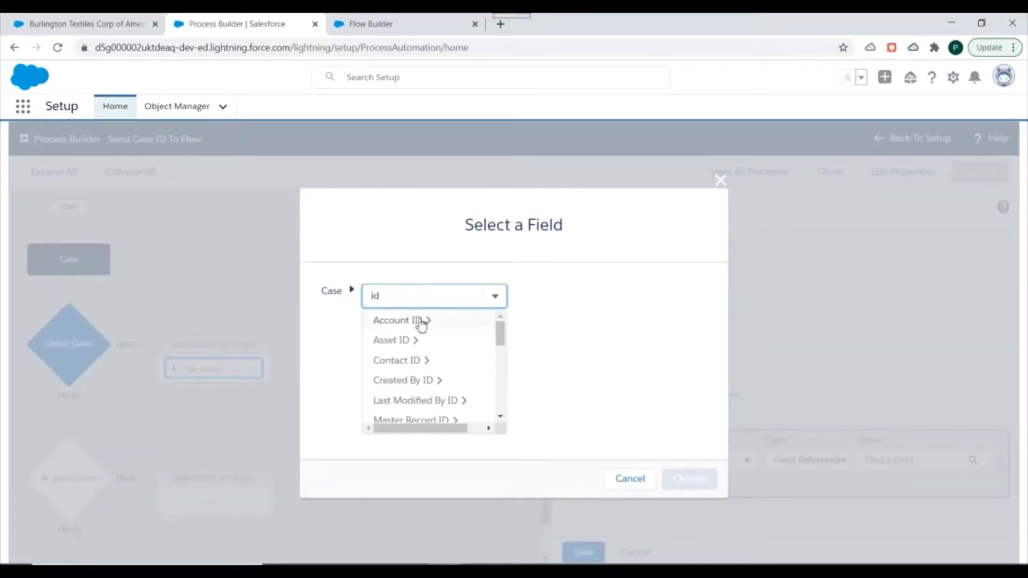
pyautogui.scroll(-3, 428, 364)
pyautogui.scroll(-5, 425, 375)
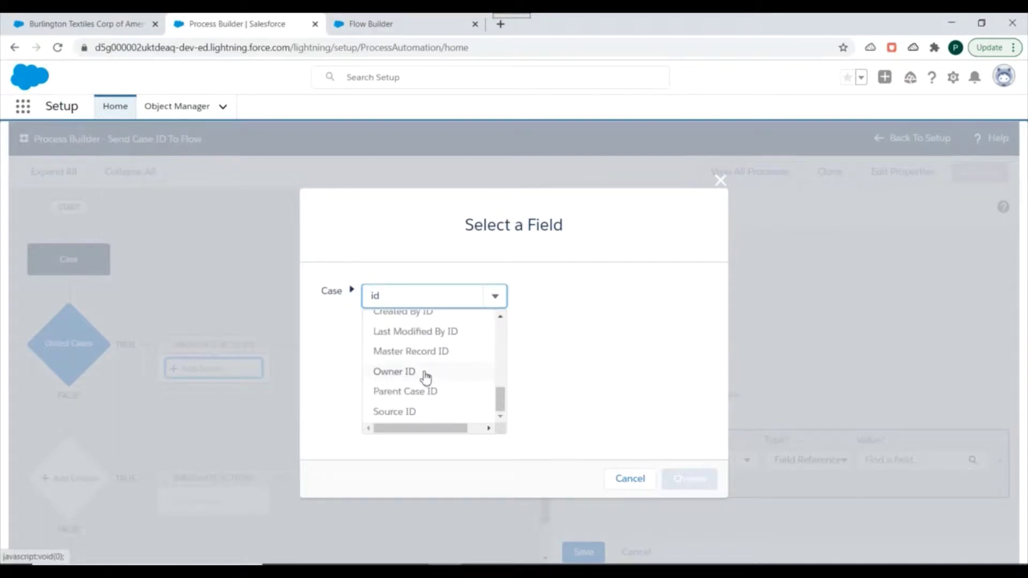
pyautogui.scroll(3, 414, 375)
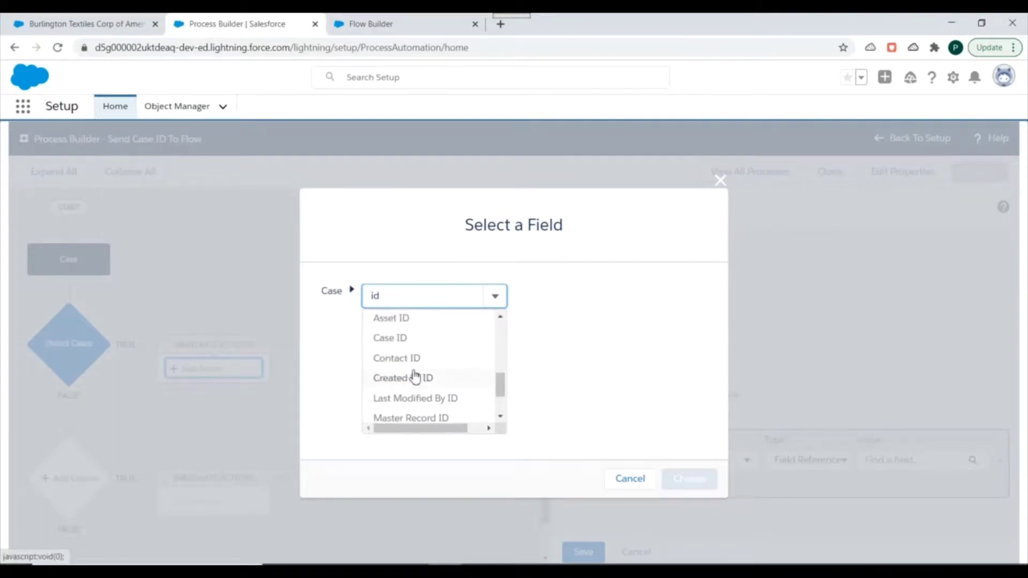
pyautogui.click(386, 339)
pyautogui.click(686, 479)
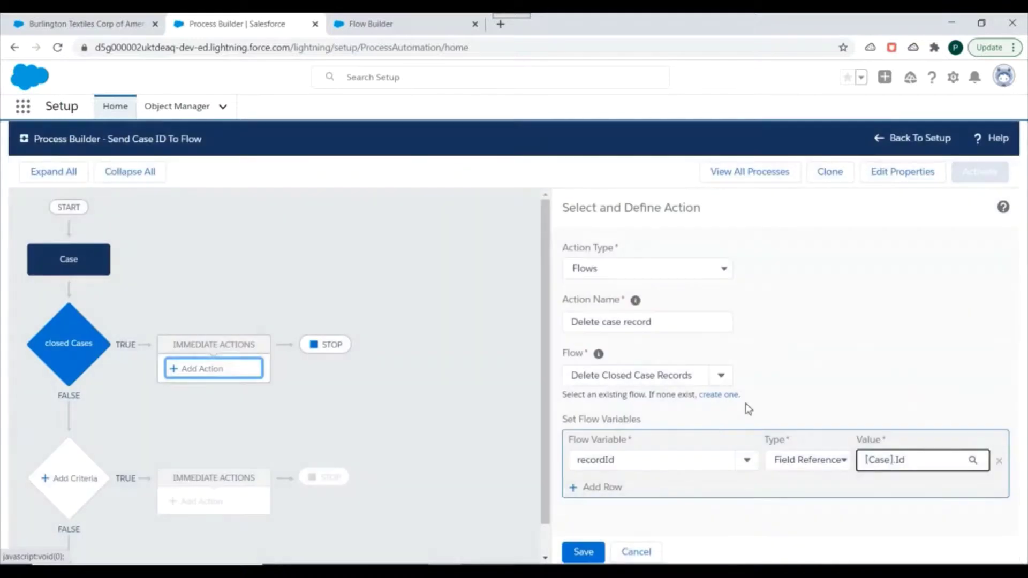
# - Save the Delete case record action, activate Send Case ID To Flow, and return to Burlington Textiles
pyautogui.click(583, 551)
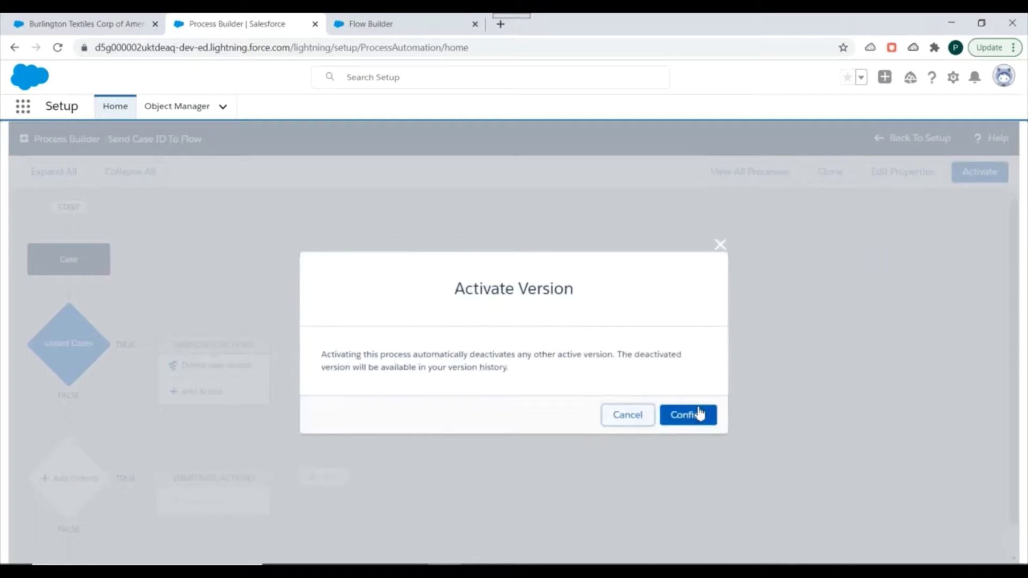
pyautogui.click(688, 416)
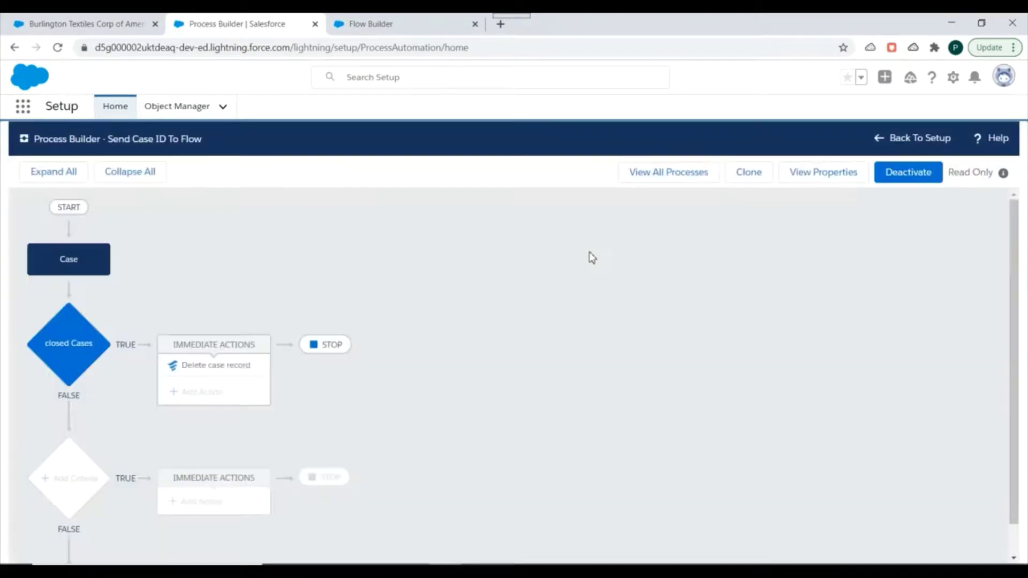
pyautogui.click(85, 23)
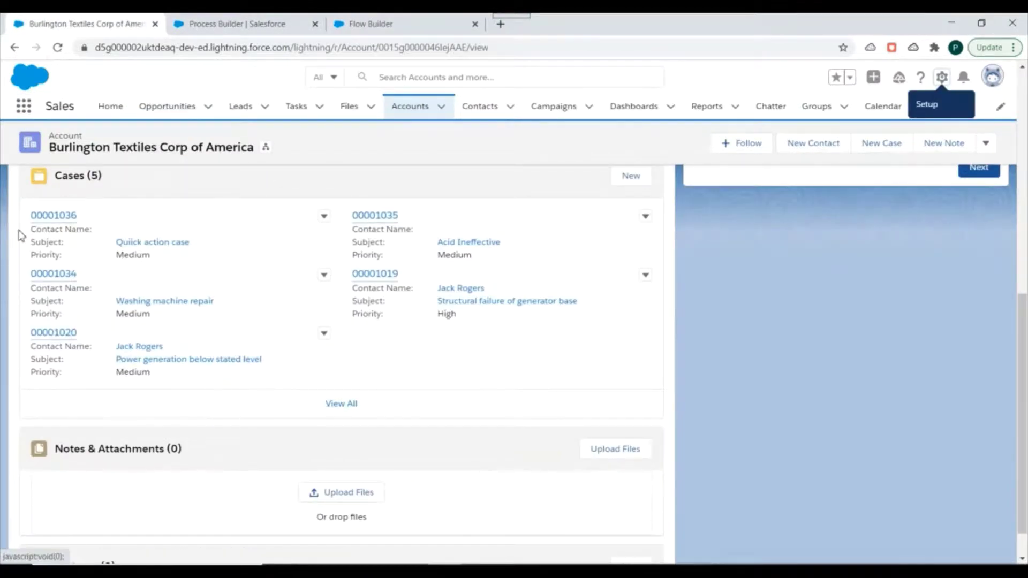
# - Open the Quiick action case in its own browser tab
pyautogui.rightClick(53, 216)
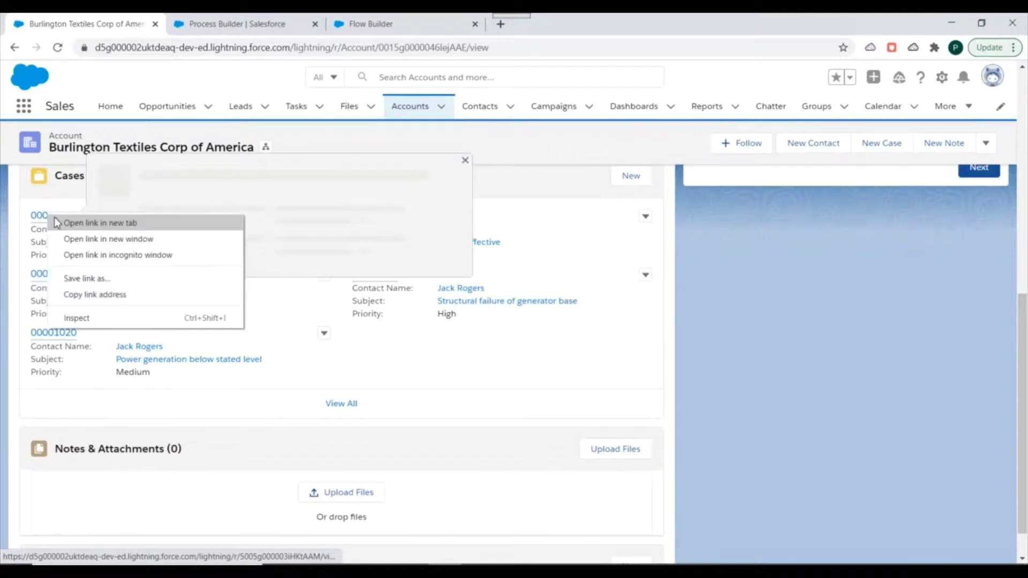
pyautogui.click(59, 223)
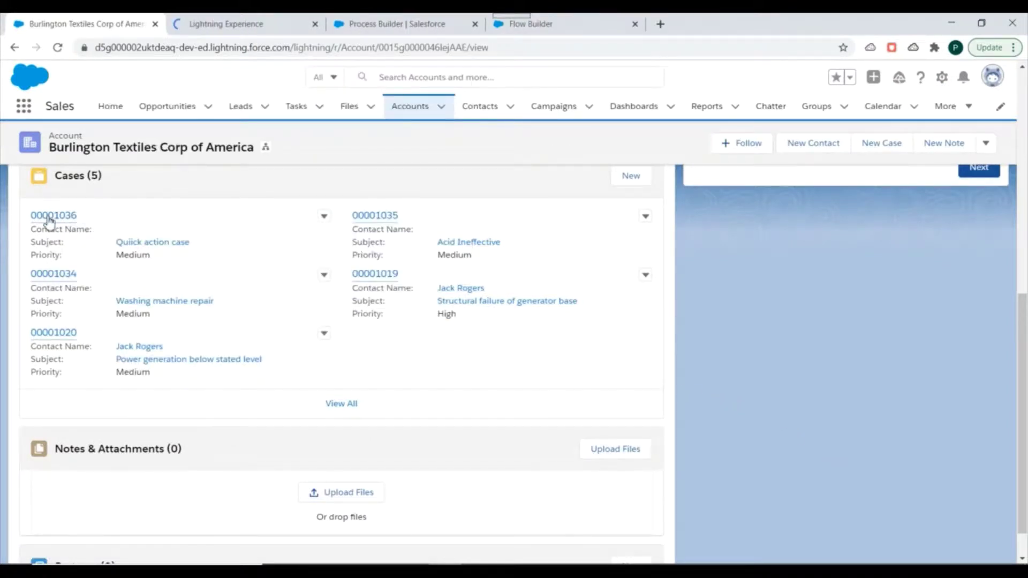
pyautogui.click(238, 23)
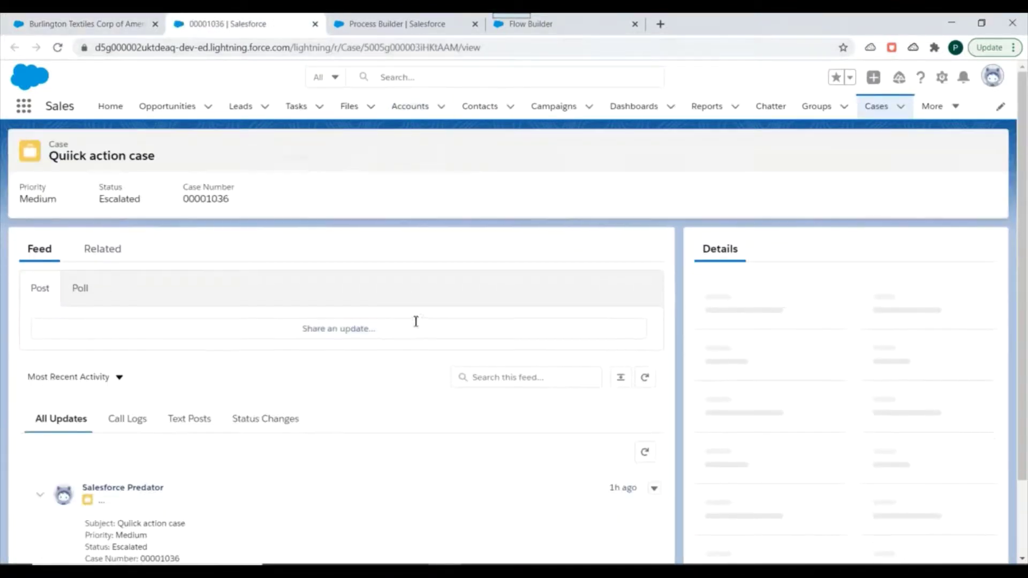
# - Copy the case's record ID from the address into a new tab, then return to the case
pyautogui.doubleClick(389, 48)
pyautogui.hotkey('ctrl', 'c')
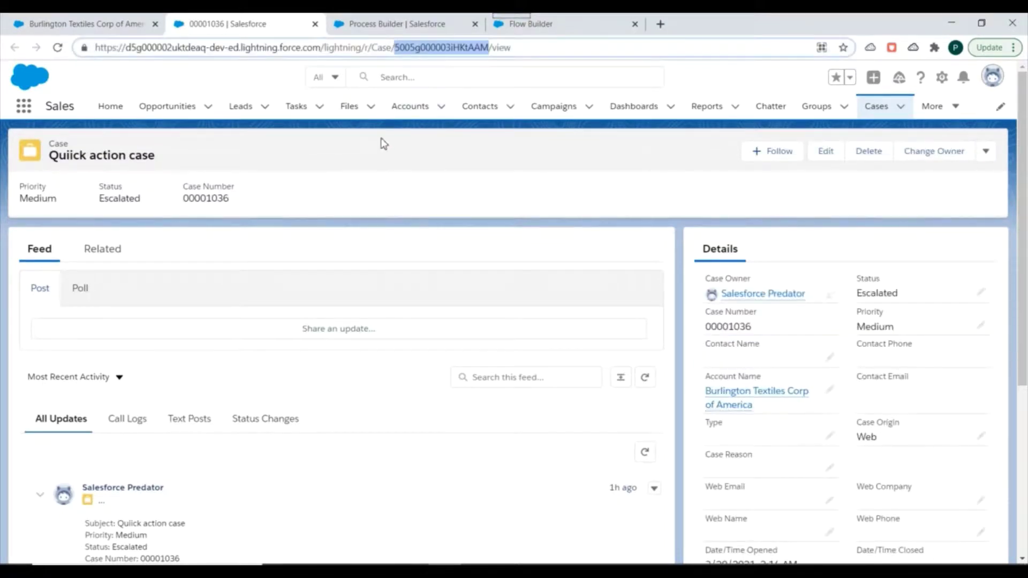
pyautogui.click(659, 24)
pyautogui.hotkey('ctrl', 'v')
pyautogui.click(222, 20)
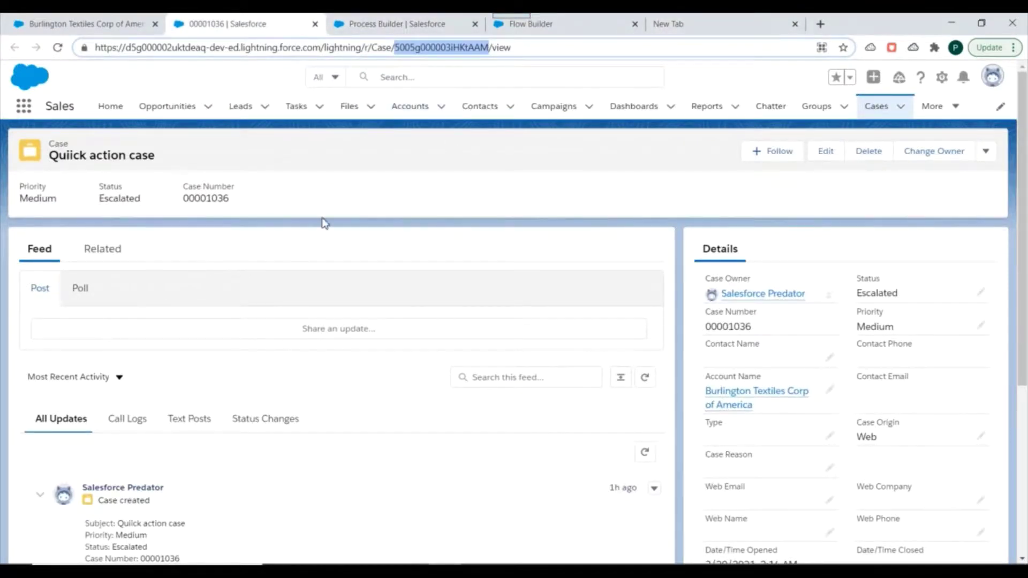
pyautogui.scroll(-3, 475, 280)
pyautogui.scroll(3, 282, 317)
pyautogui.click(823, 156)
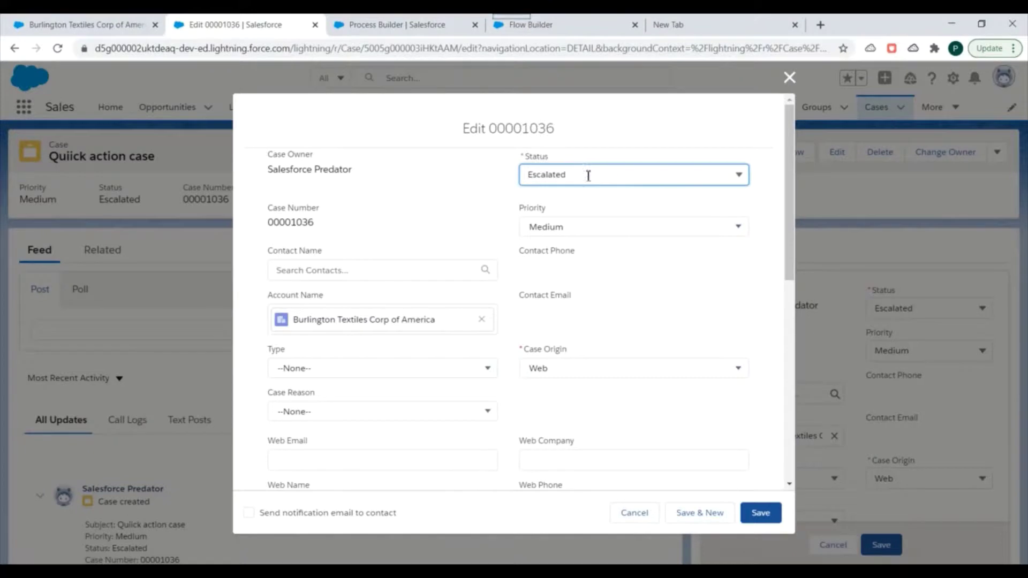
pyautogui.click(586, 176)
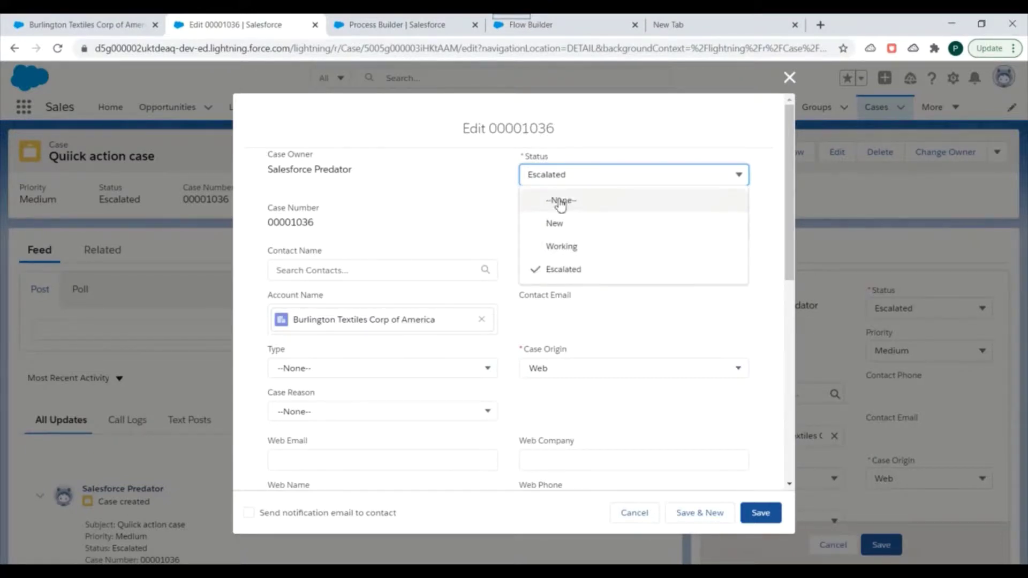
pyautogui.click(483, 180)
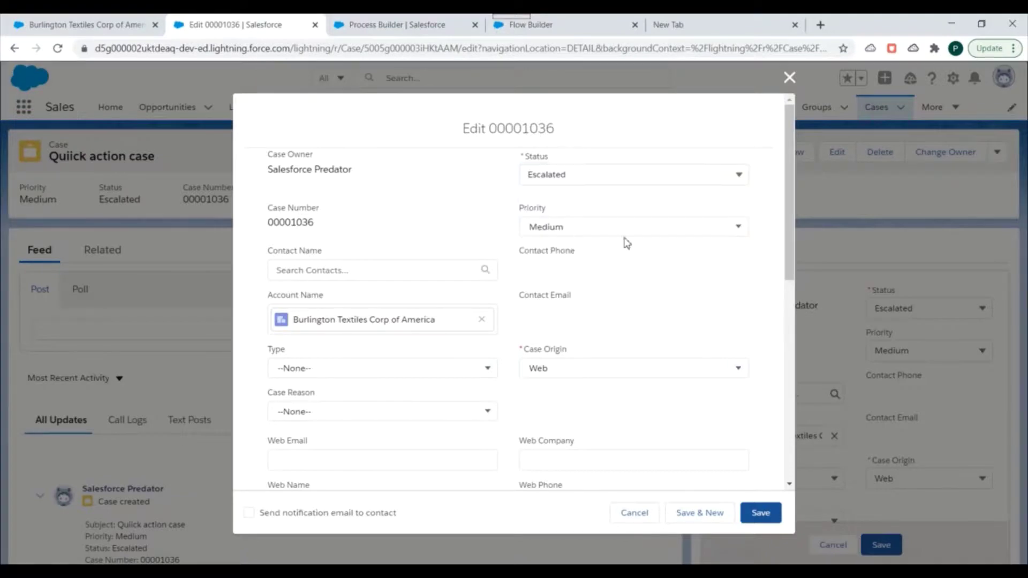
pyautogui.click(789, 77)
pyautogui.click(130, 27)
pyautogui.click(213, 31)
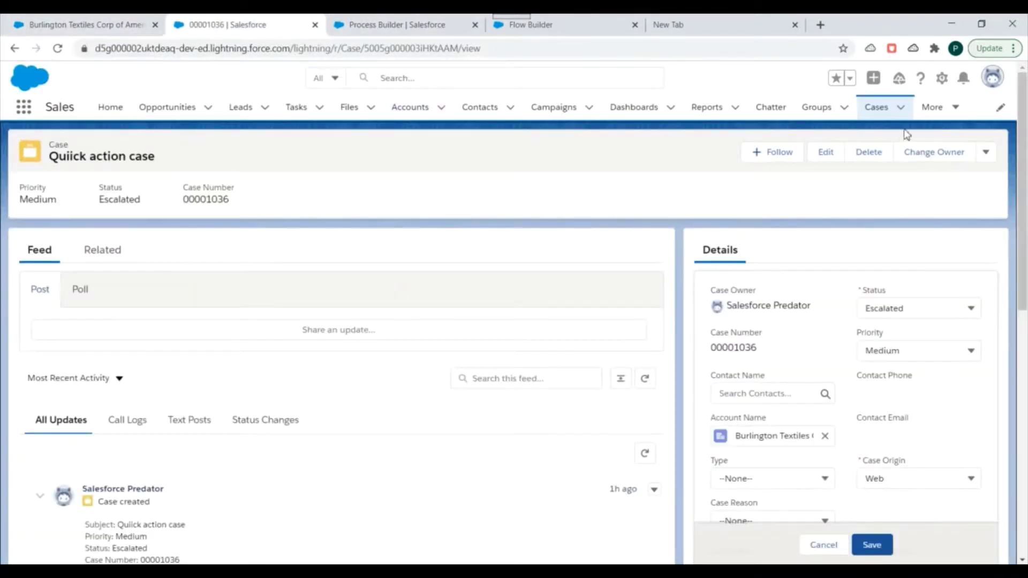
# - Open Setup in a new second tab and find Support Settings via Quick Find 'support s'
pyautogui.click(941, 79)
pyautogui.click(869, 130)
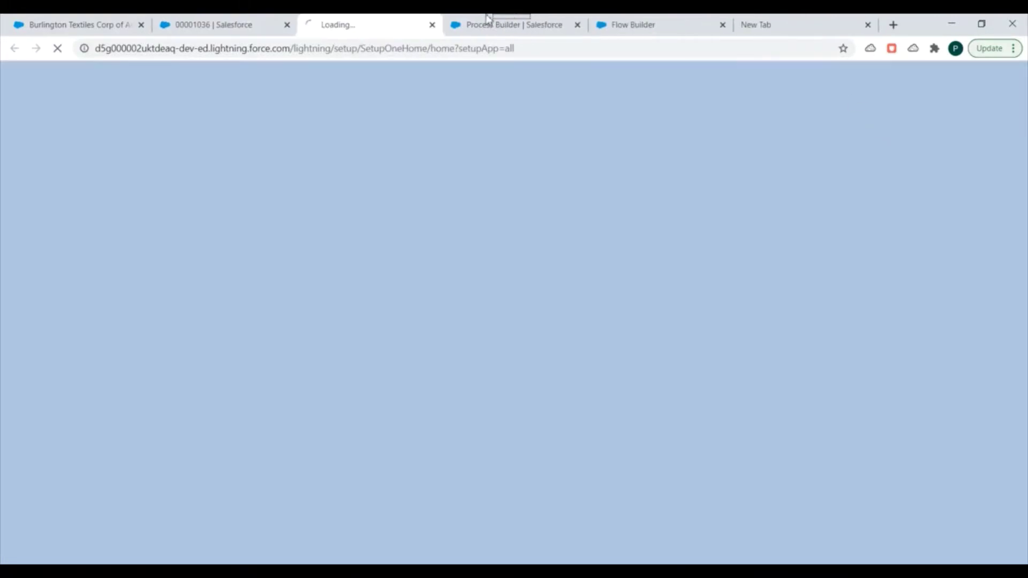
pyautogui.moveTo(355, 18); pyautogui.dragTo(213, 19)
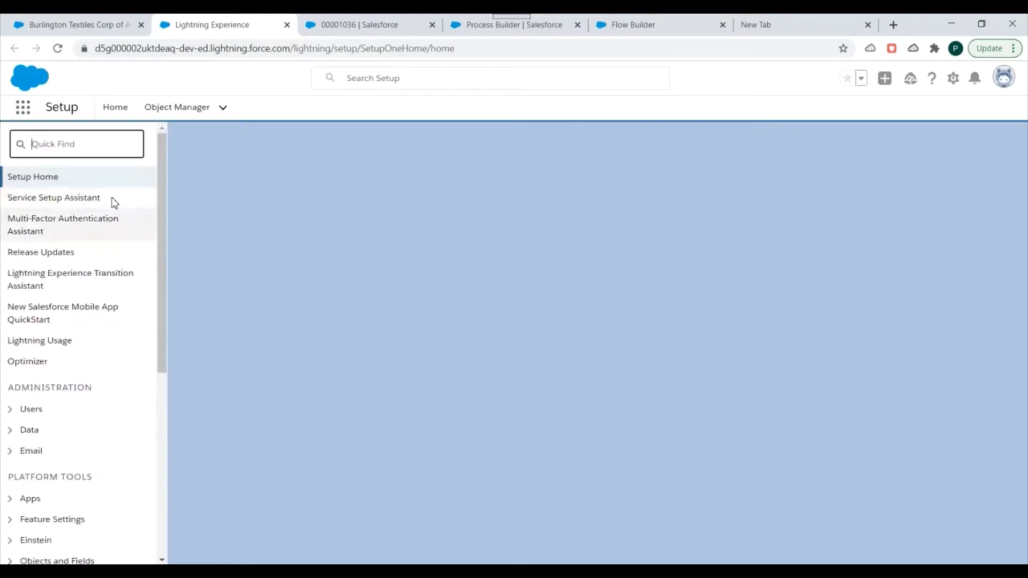
pyautogui.click(52, 144)
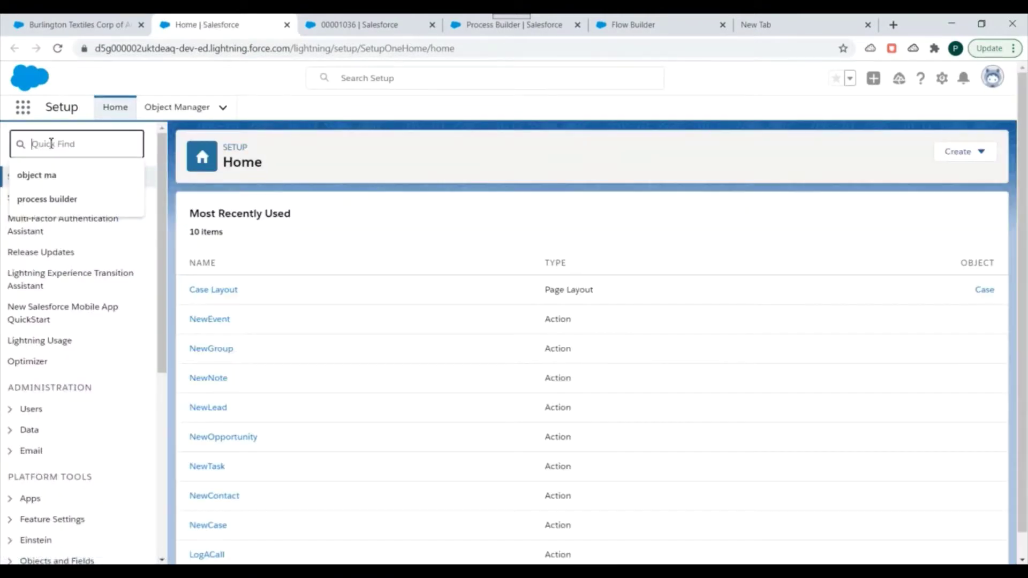
pyautogui.write('su')
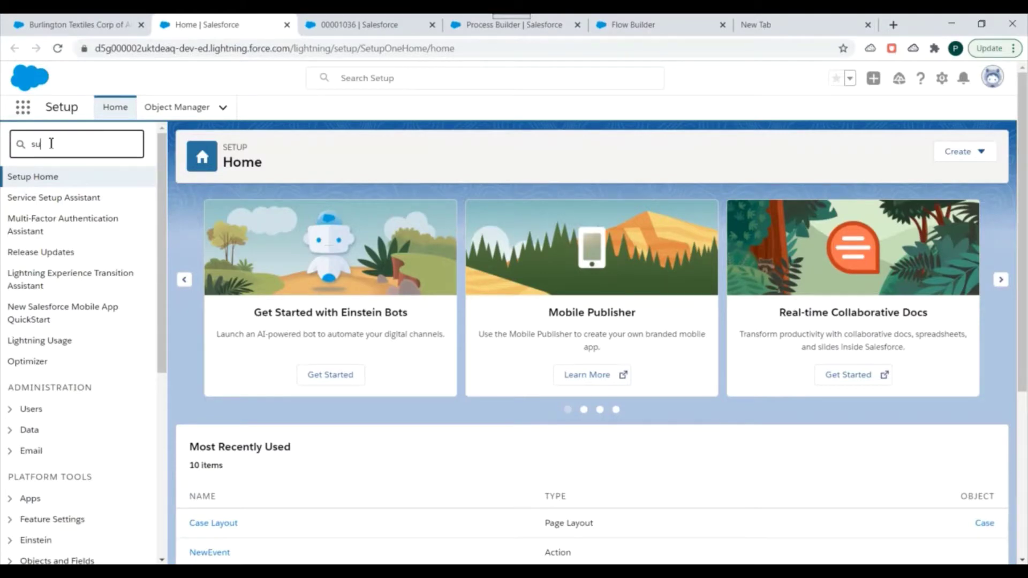
pyautogui.write('pport se')
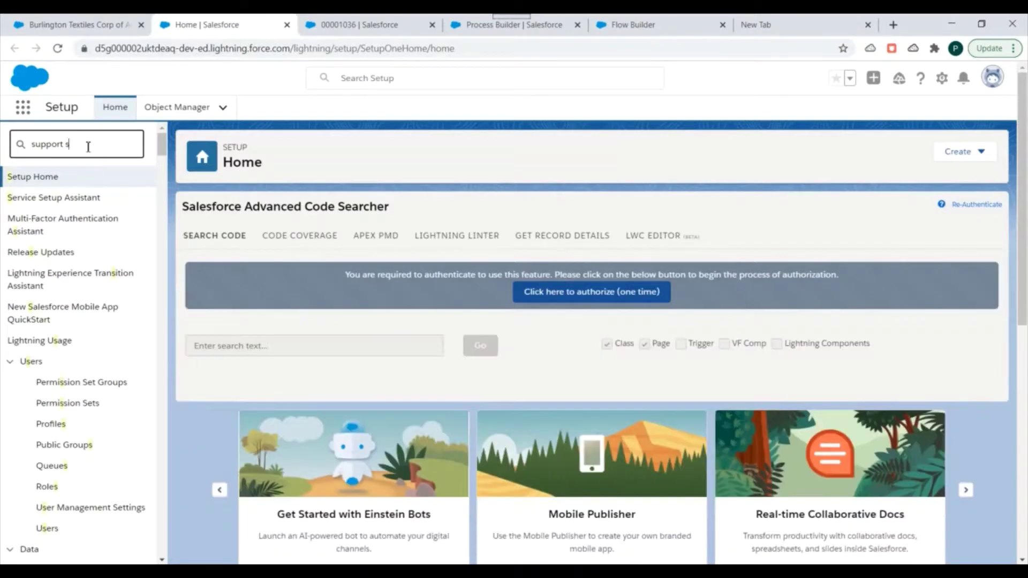
pyautogui.click(81, 219)
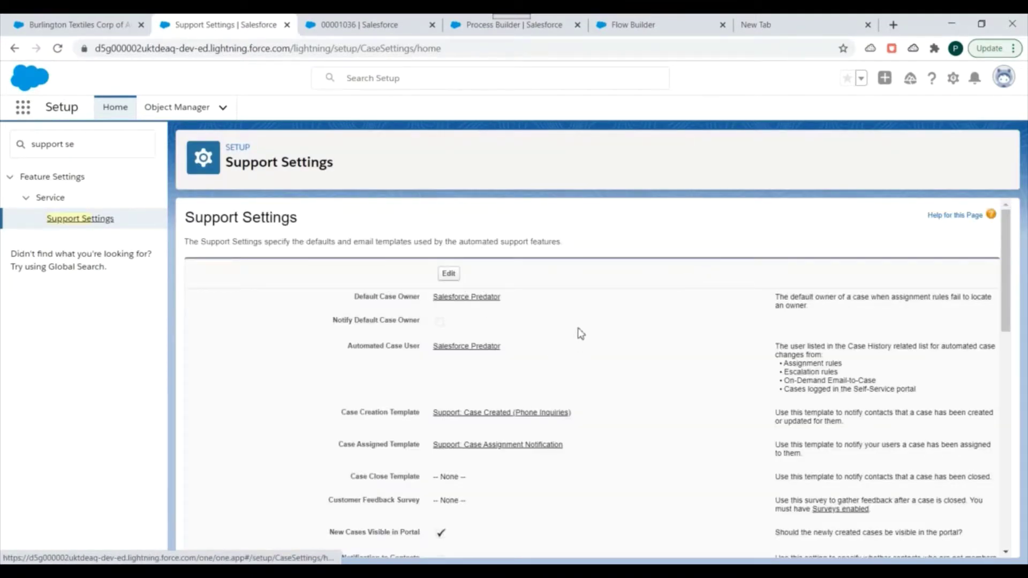
# - Search the Support Settings page for 'show cl' to locate the closed-statuses option
pyautogui.hotkey('ctrl', 'f')
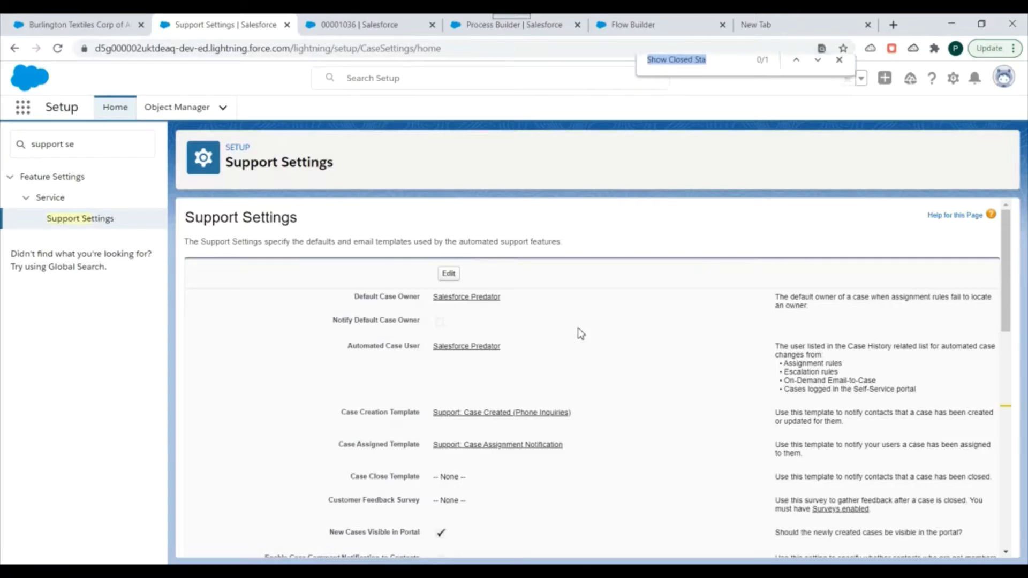
pyautogui.write('c')
pyautogui.press('BackSpace')
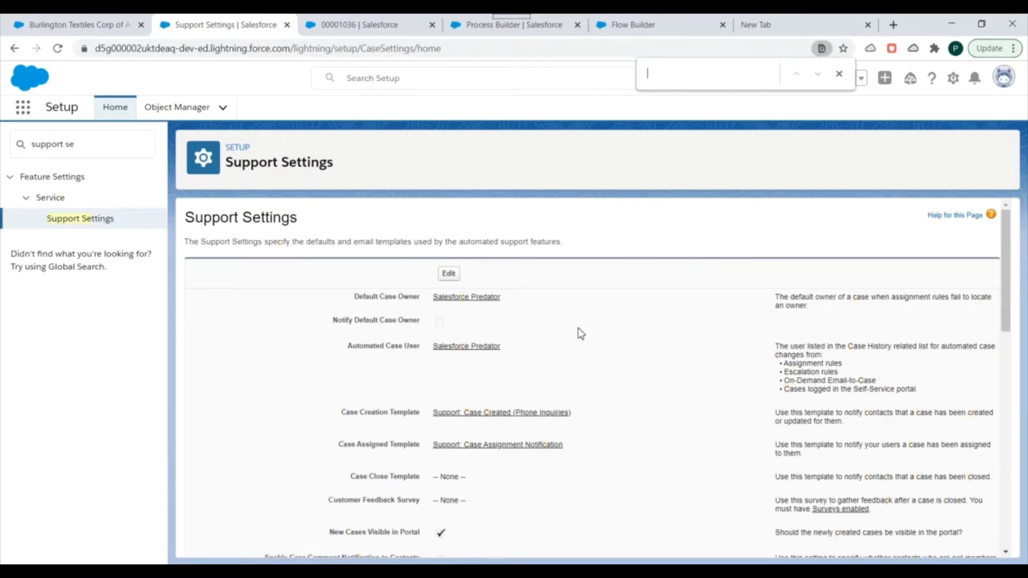
pyautogui.write('c')
pyautogui.press('BackSpace')
pyautogui.write('show as')
pyautogui.press('BackSpace')
pyautogui.write('ca')
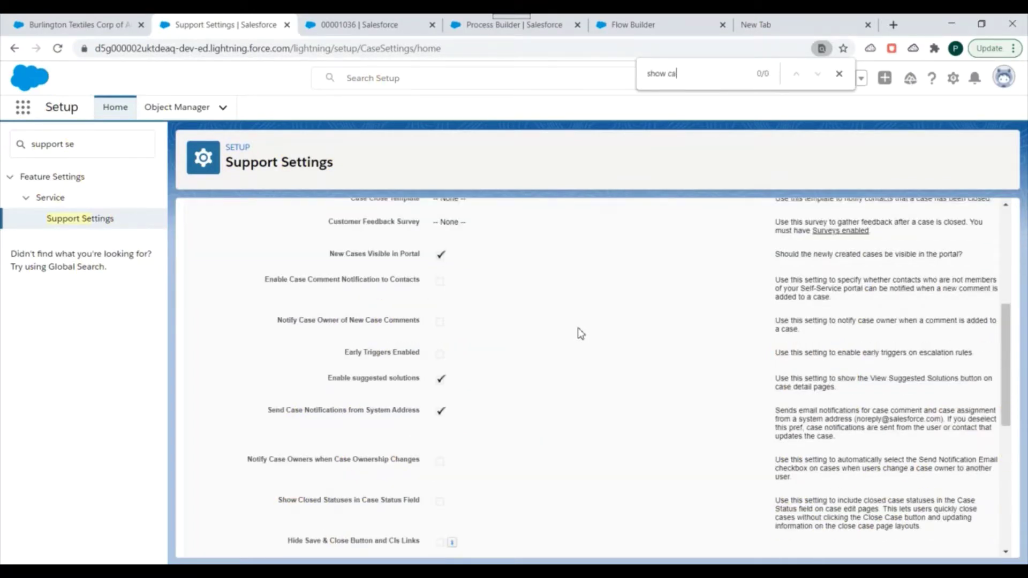
pyautogui.write('s')
pyautogui.press('BackSpace')
pyautogui.press('BackSpace')
pyautogui.press('BackSpace')
pyautogui.write('cl')
pyautogui.scroll(-1, 633, 394)
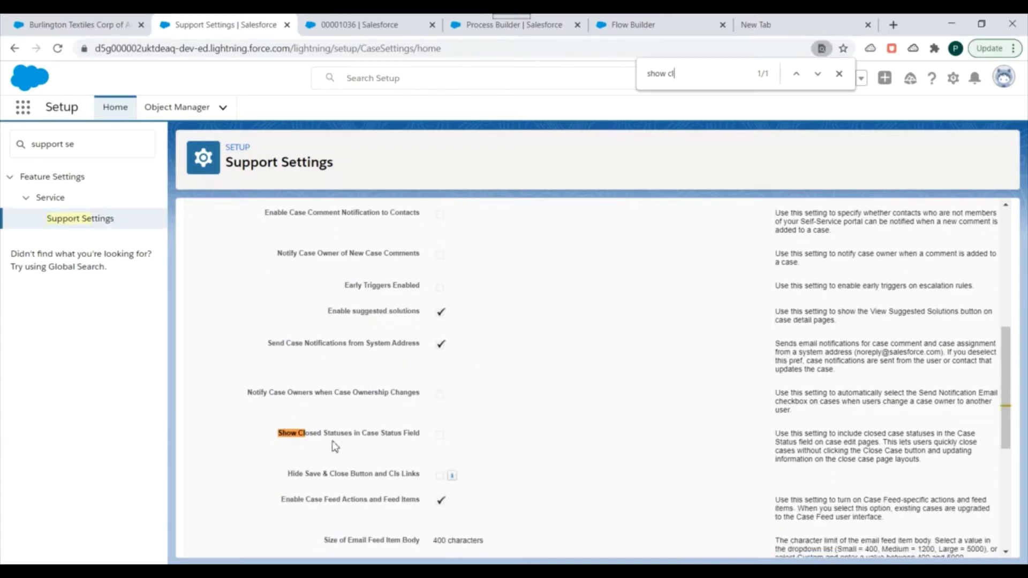
pyautogui.scroll(4, 488, 392)
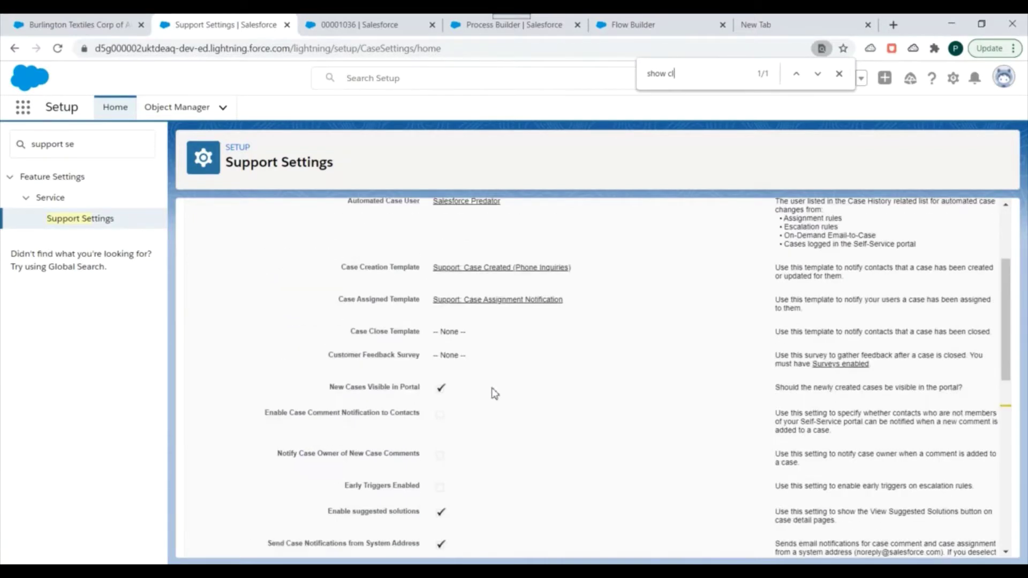
pyautogui.scroll(3, 502, 300)
# - Edit Support Settings, enable Show Closed Statuses in Case Status Field, and save
pyautogui.click(447, 272)
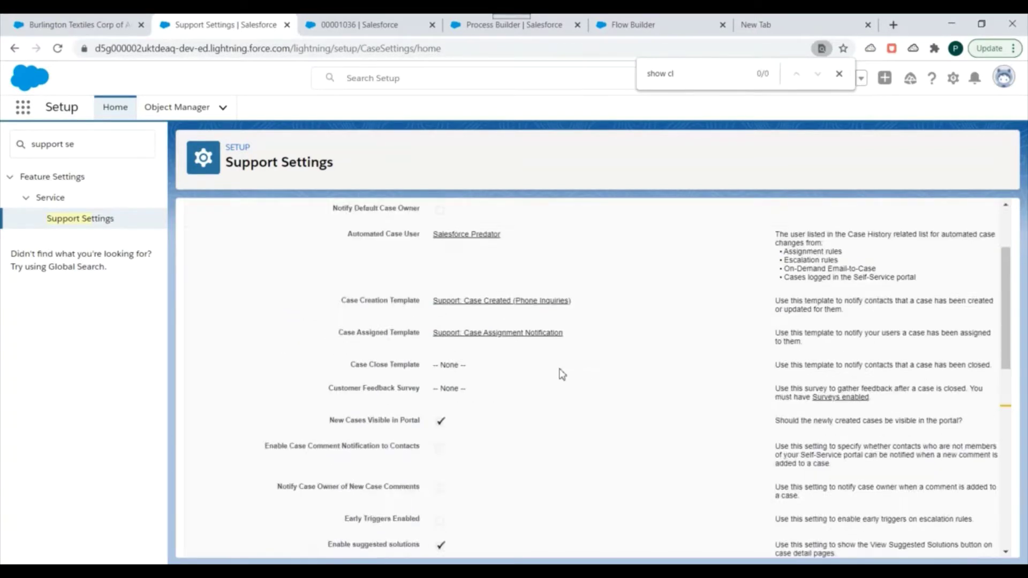
pyautogui.moveTo(694, 73); pyautogui.dragTo(595, 71)
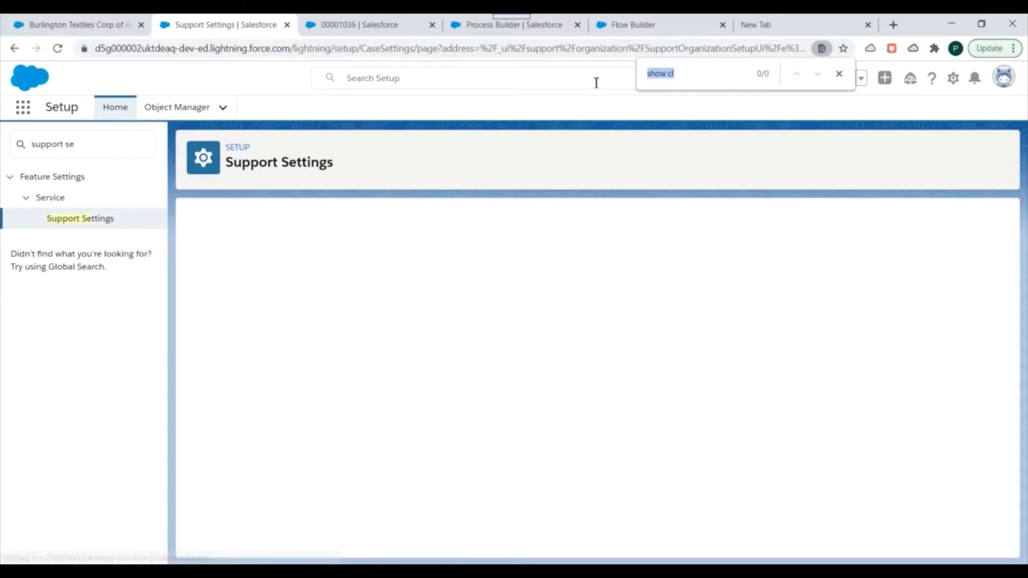
pyautogui.press('End')
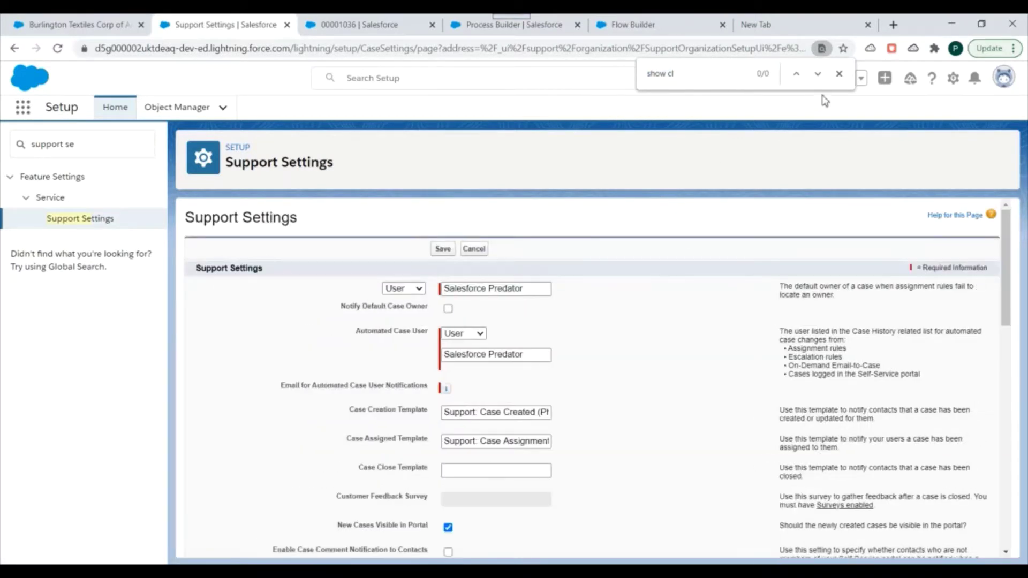
pyautogui.press('Return')
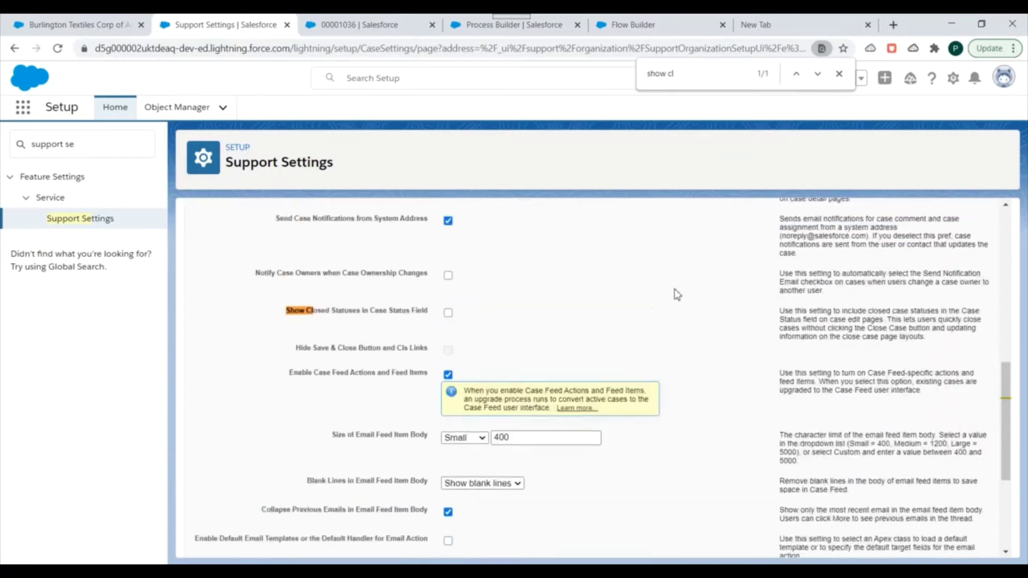
pyautogui.click(448, 313)
pyautogui.scroll(10, 654, 333)
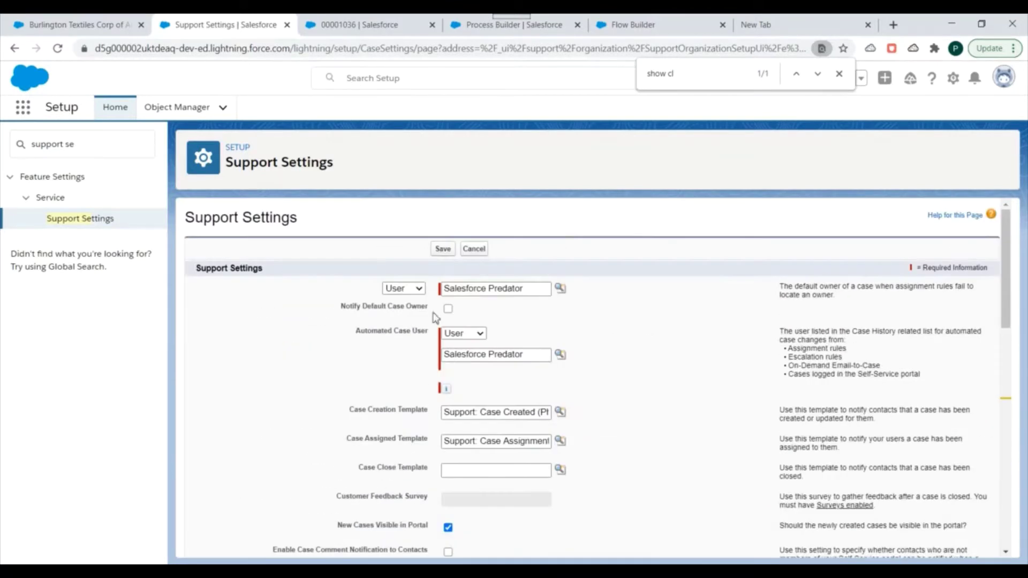
pyautogui.click(442, 248)
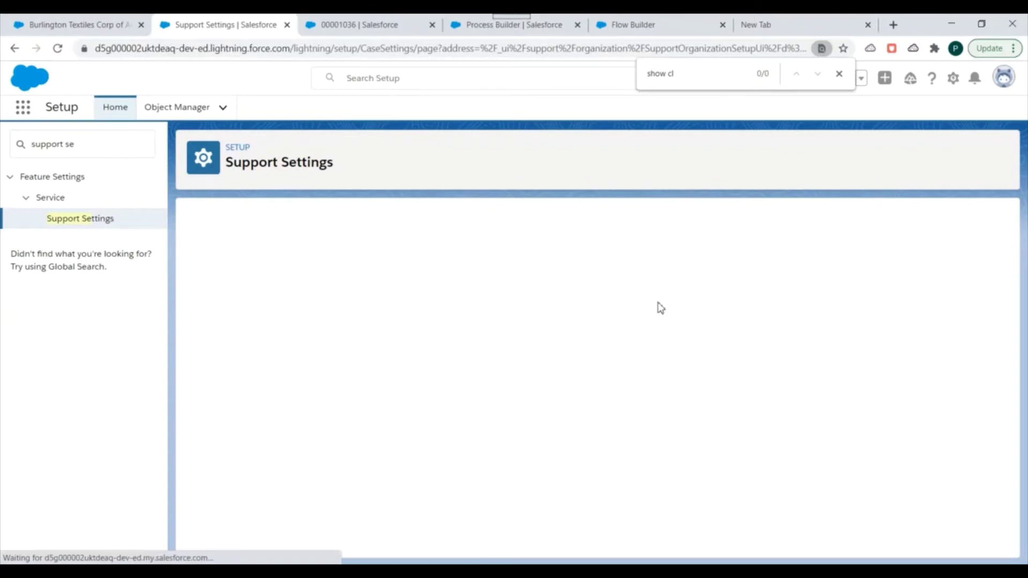
# - Reload the case 00001036 page and move the Support Settings tab to first position
pyautogui.click(629, 24)
pyautogui.click(358, 24)
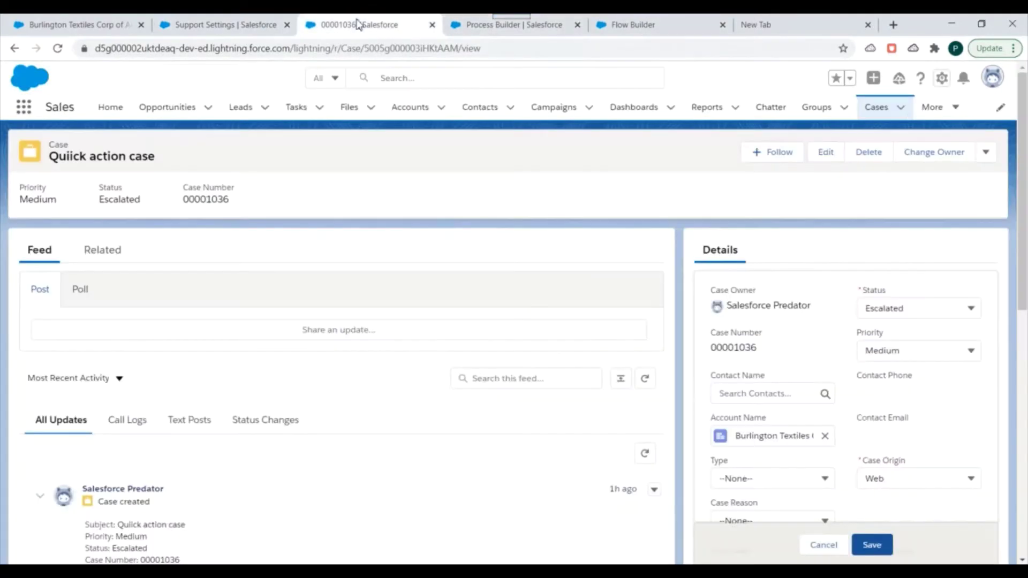
pyautogui.click(58, 48)
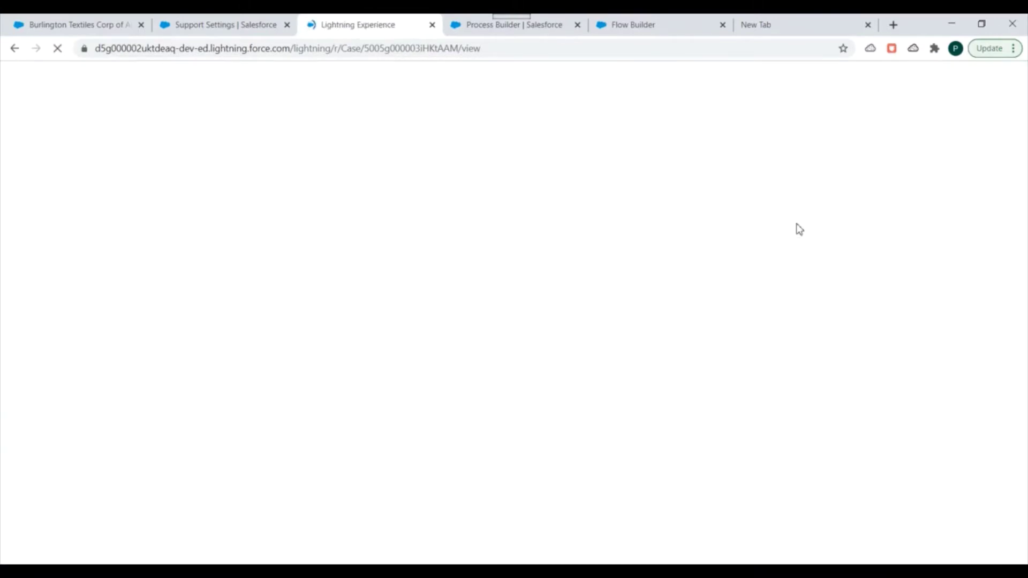
pyautogui.click(223, 21)
pyautogui.moveTo(224, 22); pyautogui.dragTo(80, 22)
pyautogui.click(345, 23)
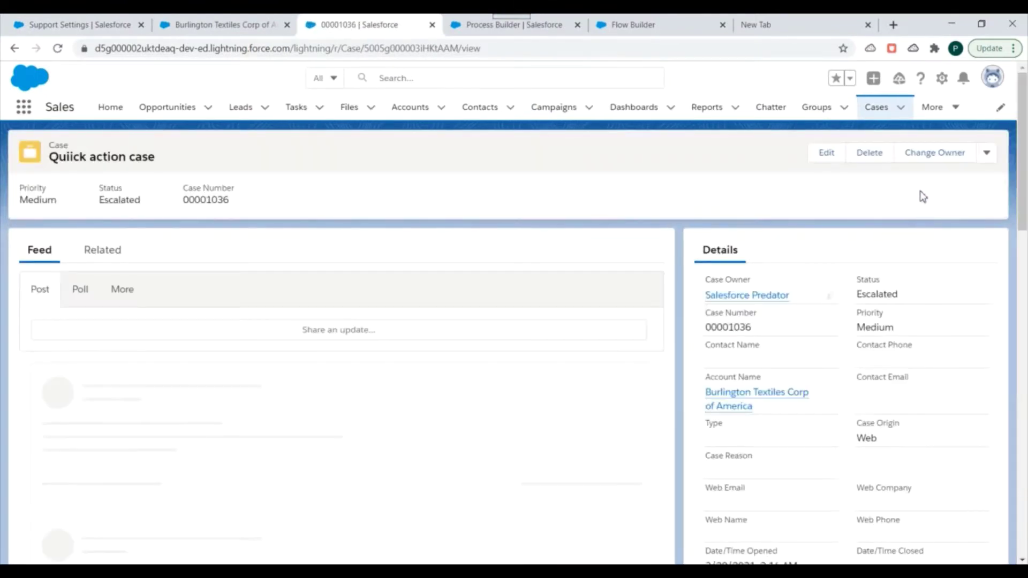
# - Edit case 00001036, set its Status to Closed, and save with Ctrl+S
pyautogui.click(825, 155)
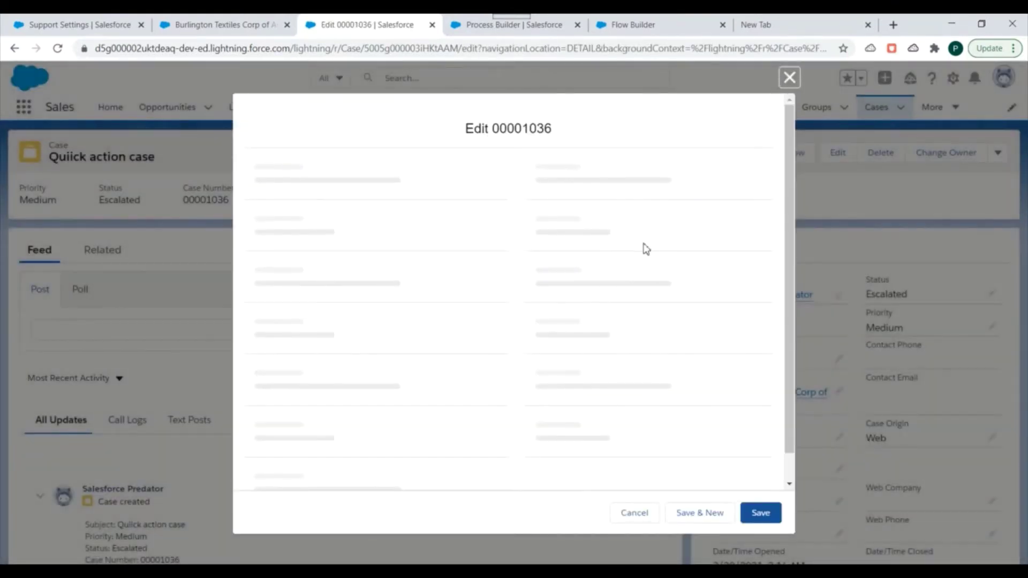
pyautogui.click(587, 175)
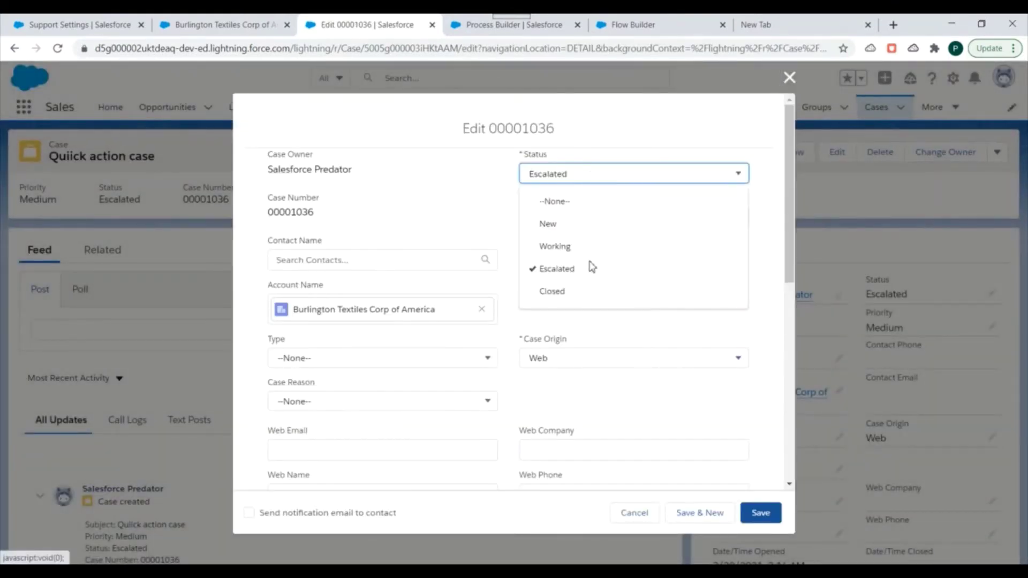
pyautogui.click(558, 295)
pyautogui.scroll(-3, 706, 297)
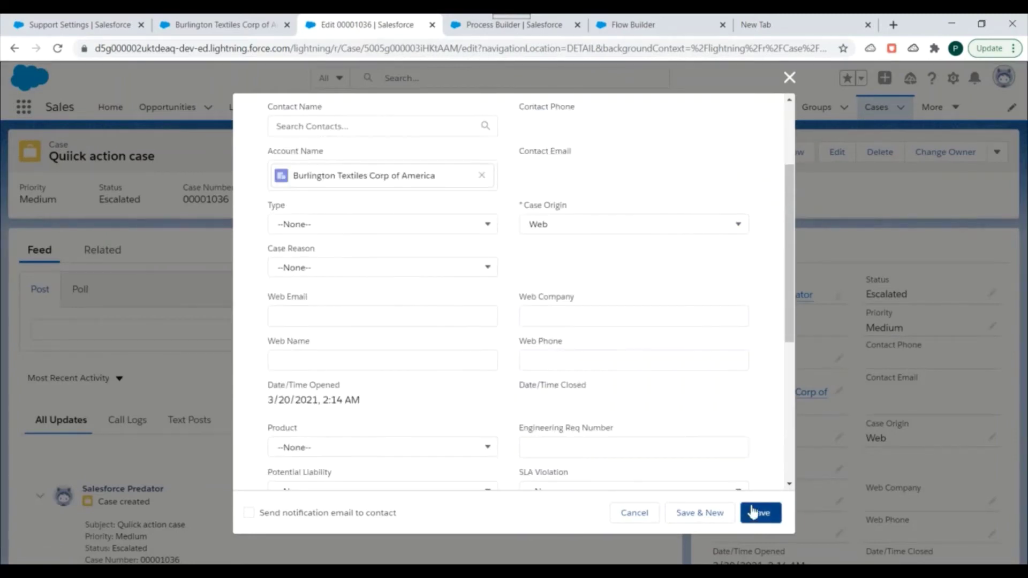
pyautogui.hotkey('ctrl', 's')
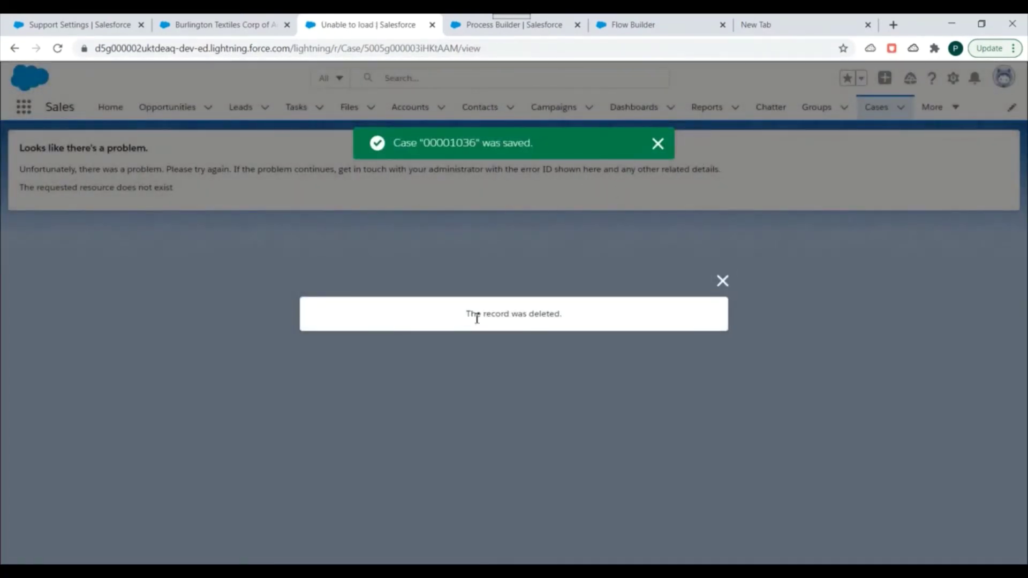
# - Dismiss the record-deleted notice and review the Send Case ID To Flow process and Delete Closed Case Records flow
pyautogui.moveTo(465, 315); pyautogui.dragTo(561, 319)
pyautogui.click(722, 280)
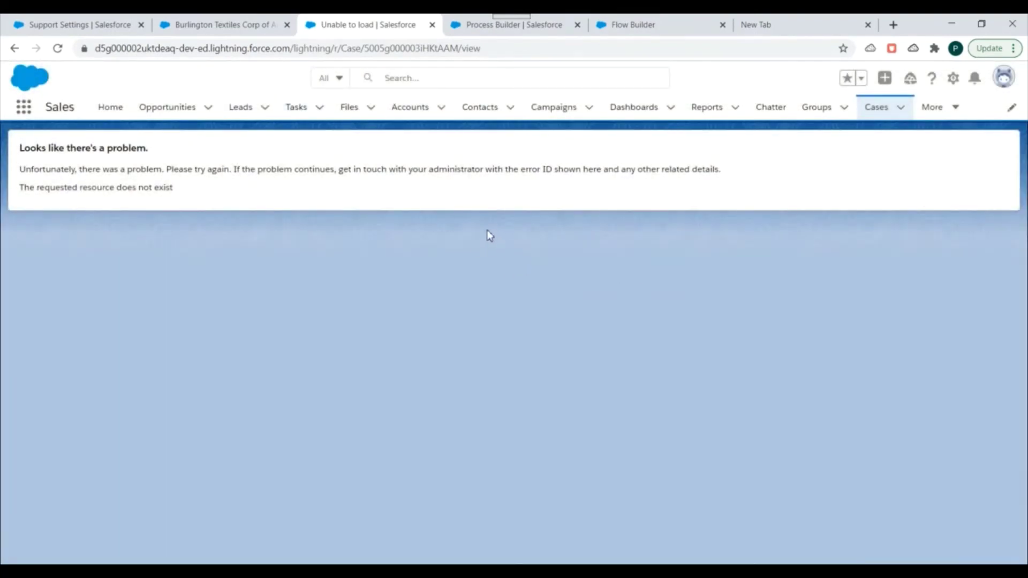
pyautogui.click(511, 24)
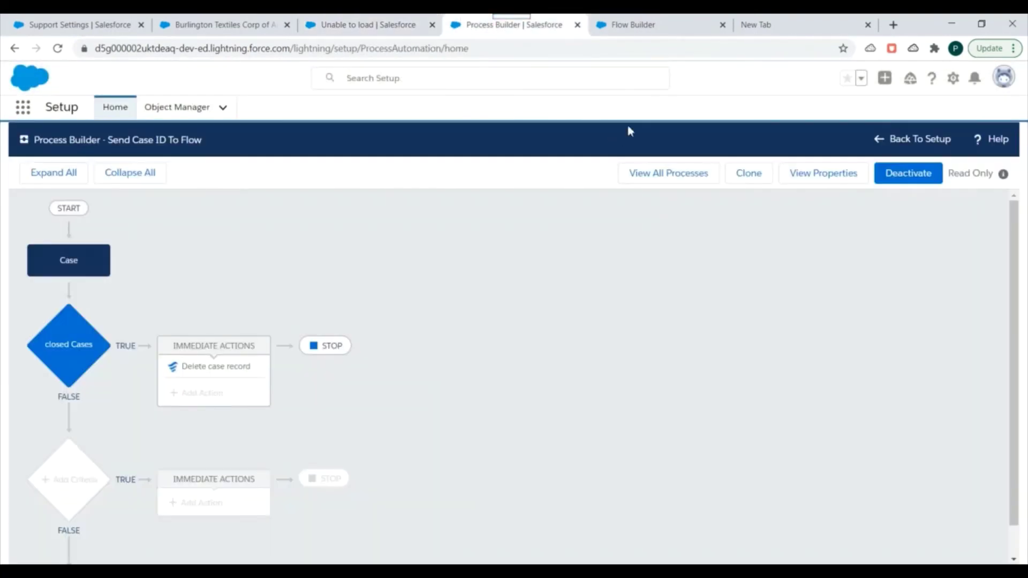
pyautogui.click(654, 24)
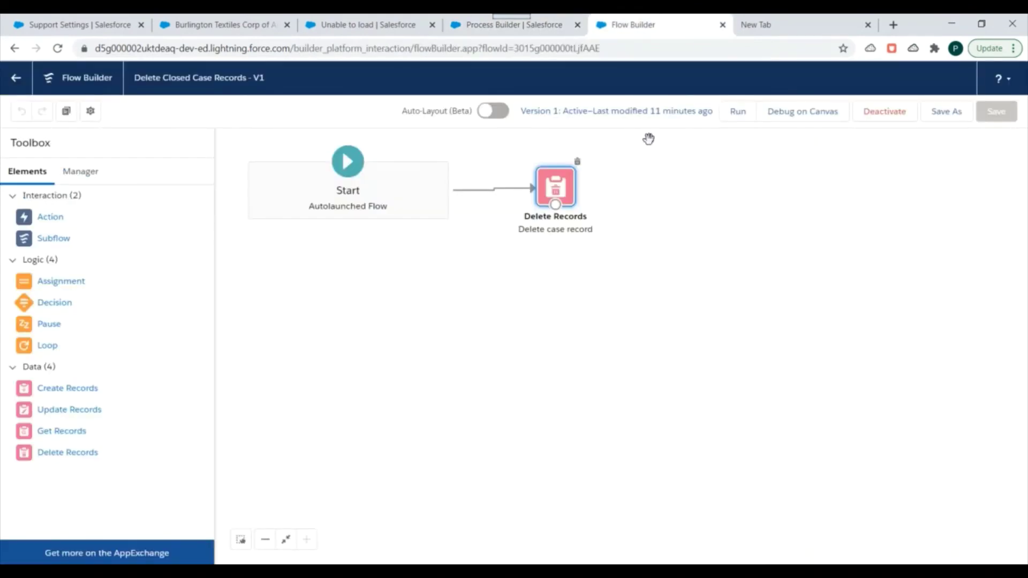